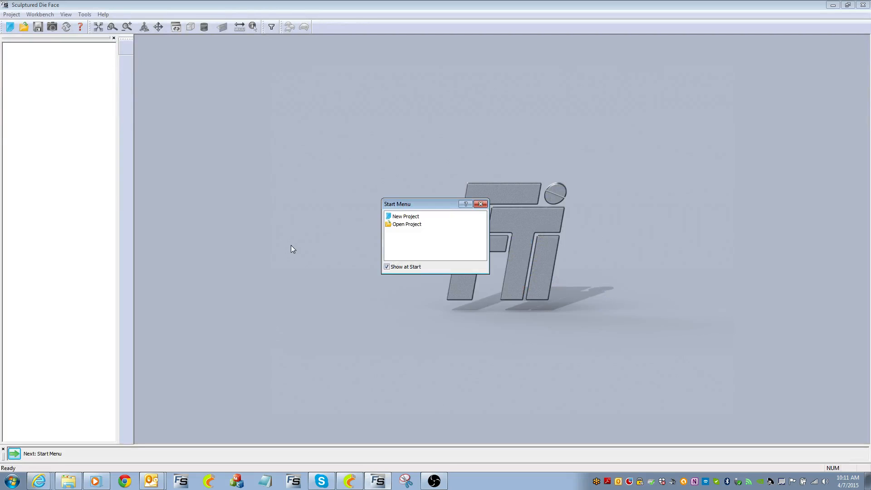
Start a new project and import EXT_FLR_PNL-2_C-BAR_RH.igs from C:\_DEMO\SDF as an IGES file
double_click(405, 217)
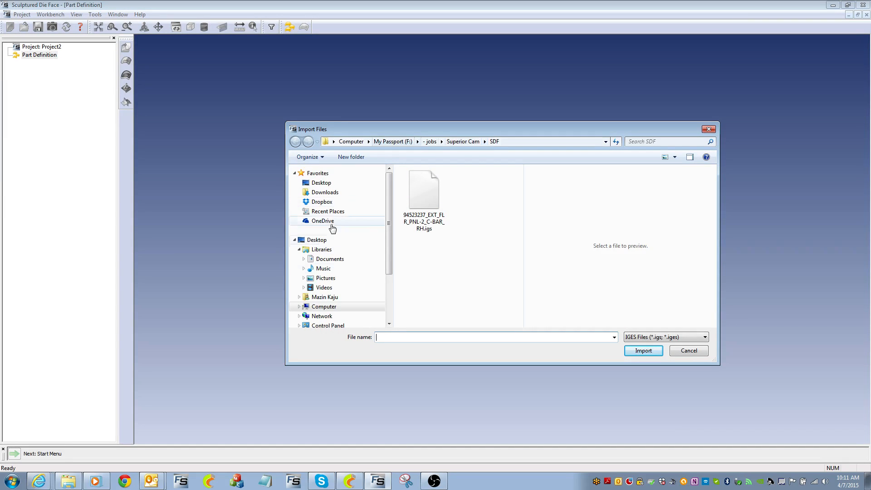
left_click(321, 298)
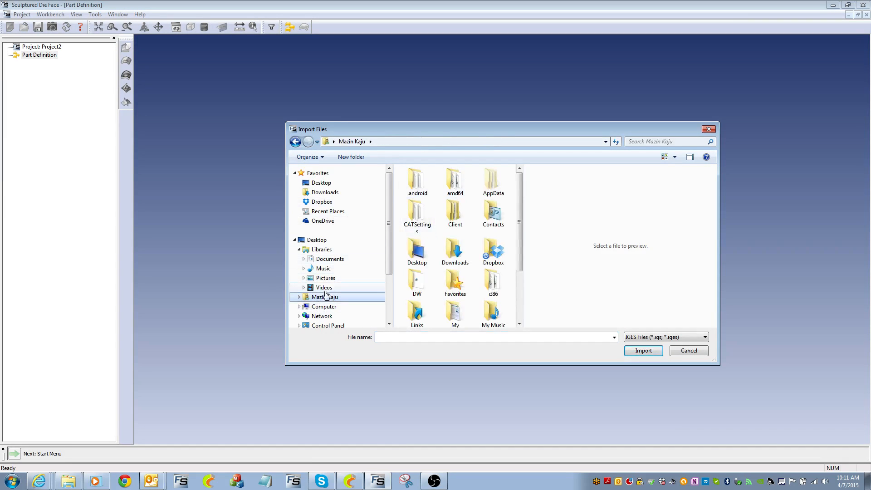
left_click(322, 306)
double_click(412, 193)
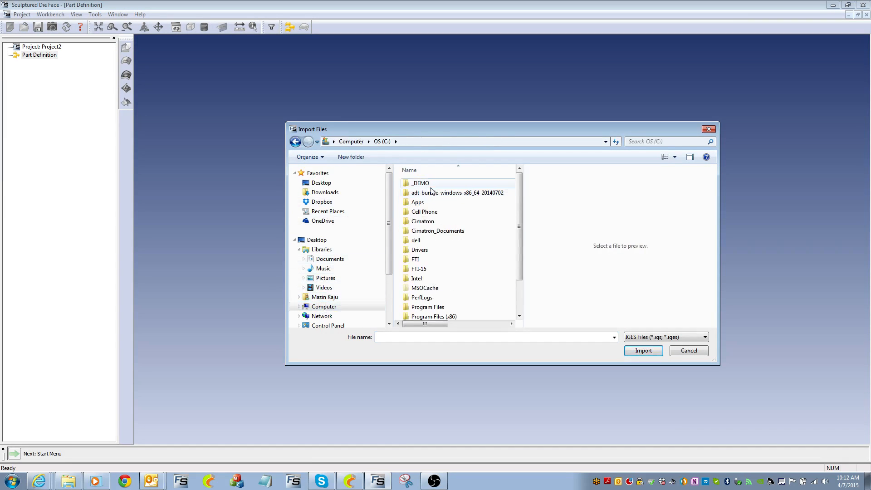
double_click(417, 183)
double_click(414, 203)
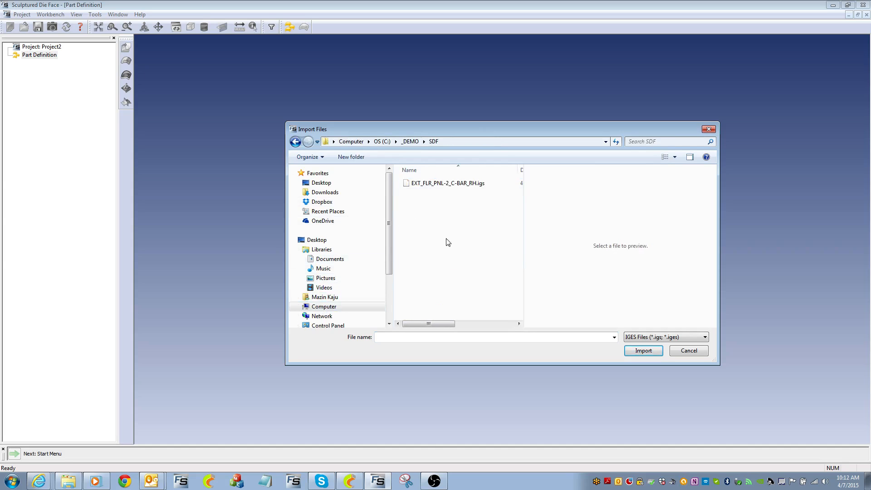
left_click(448, 184)
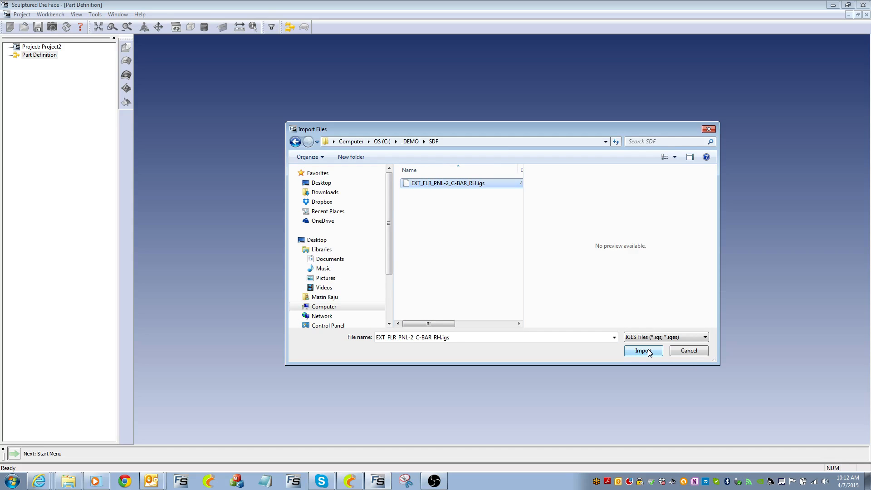
left_click(666, 338)
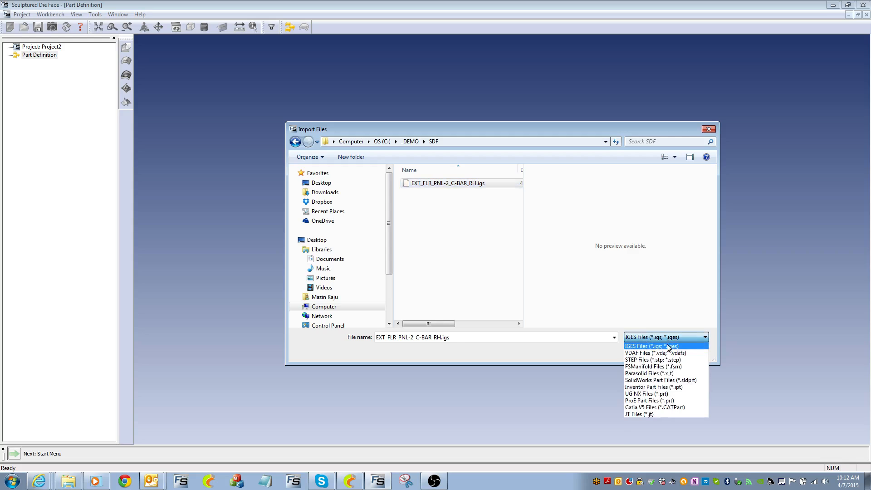
left_click(656, 301)
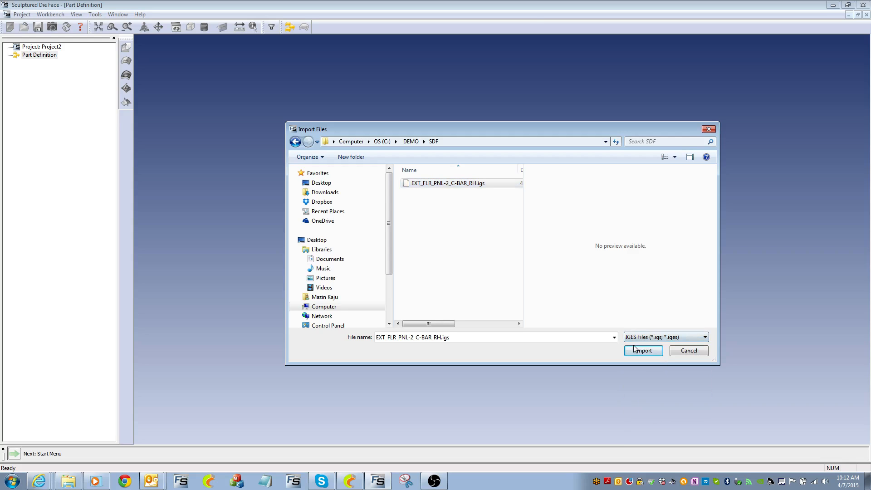
left_click(641, 353)
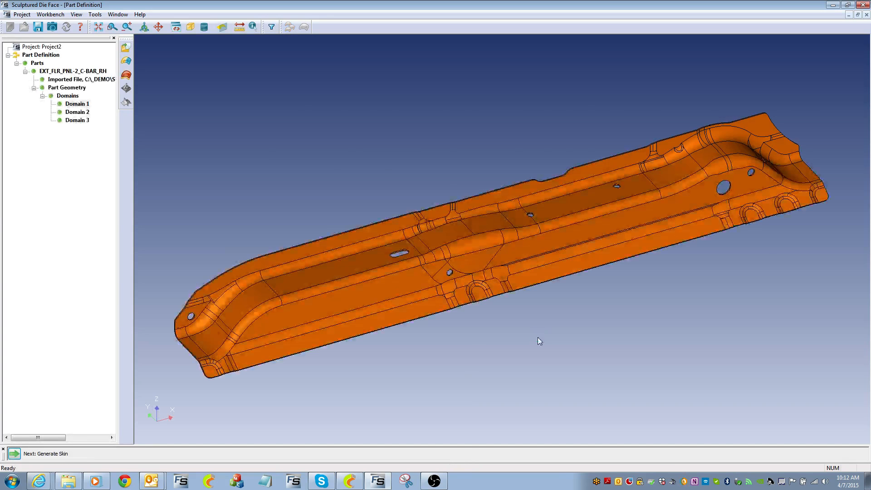
Inspect Domains 2 and 3 on the floor panel, then choose Domain 1 for the new skin
middle_click_drag(365, 199, 489, 215)
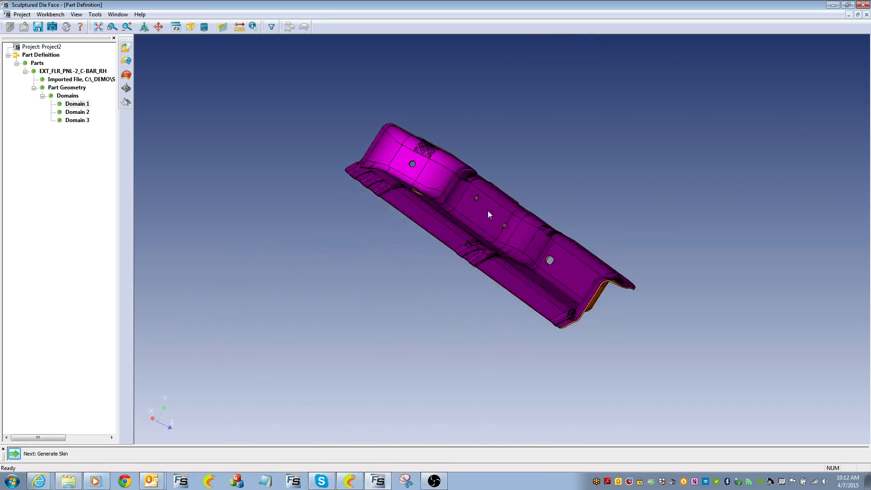
left_click(78, 113)
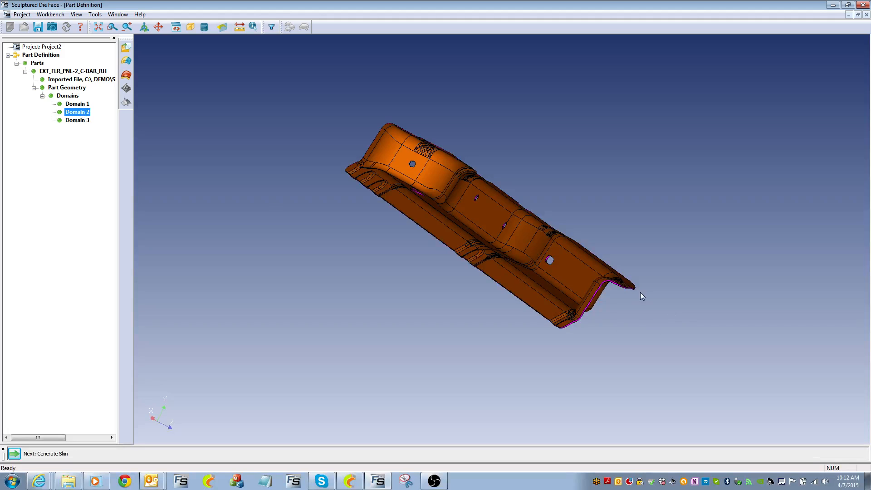
left_click(81, 120)
middle_click_drag(603, 294, 570, 293)
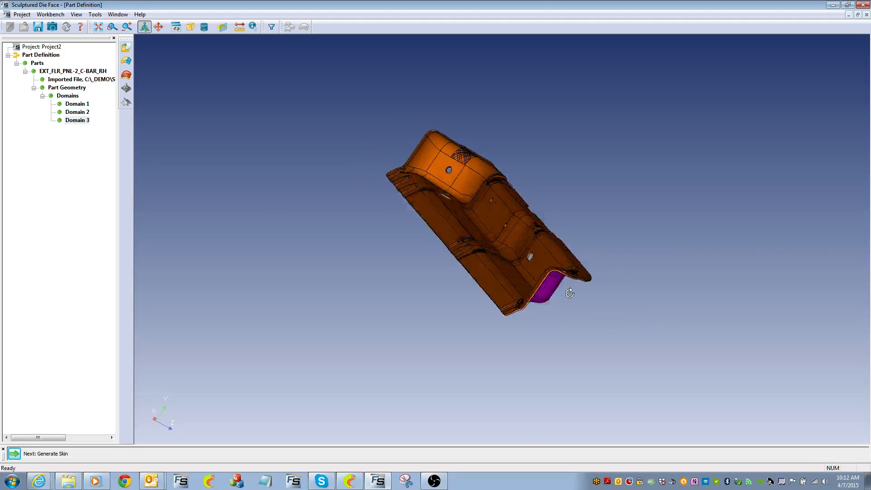
left_click(76, 104)
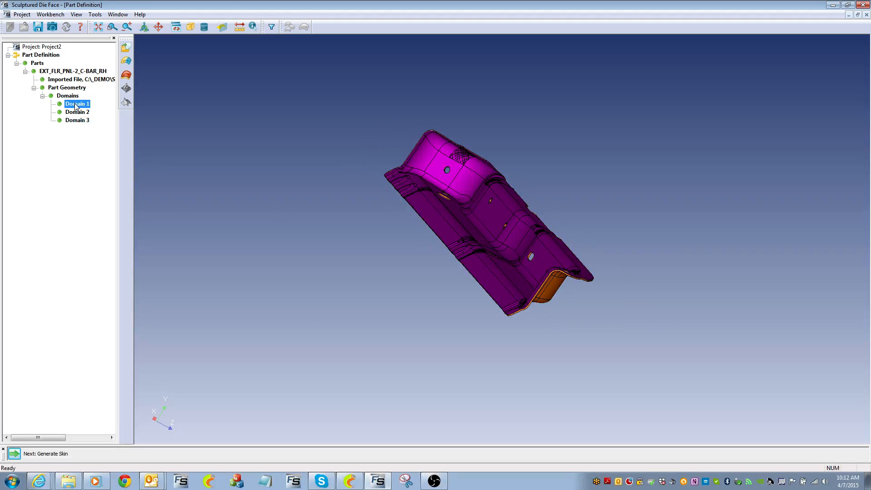
left_click(15, 453)
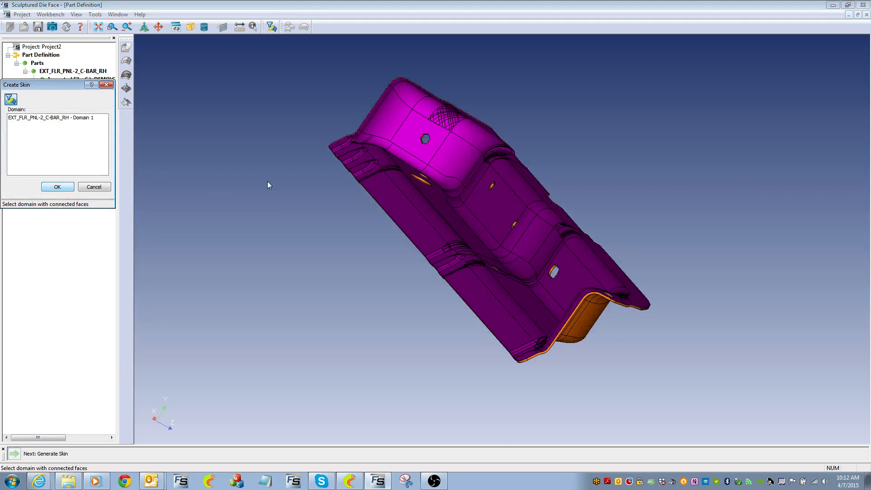
Create the skin from Domain 1 and select it under Skins
left_click(57, 187)
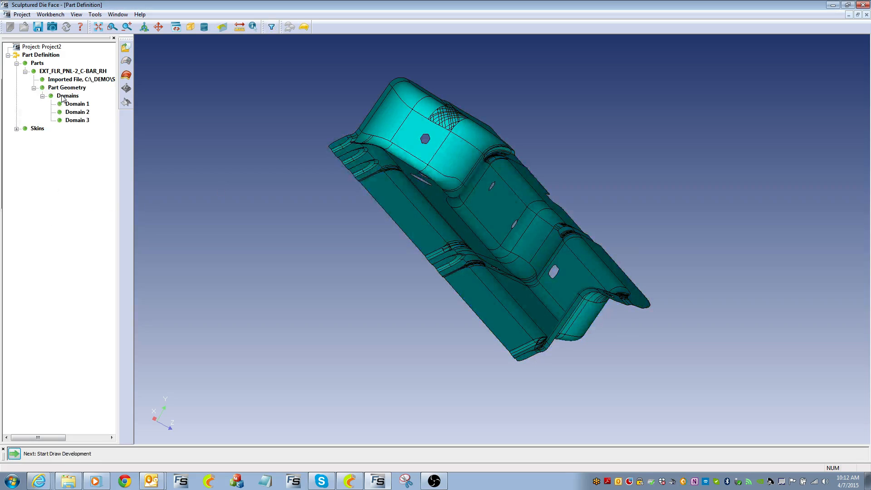
left_click(35, 130)
left_click(17, 129)
left_click(54, 137)
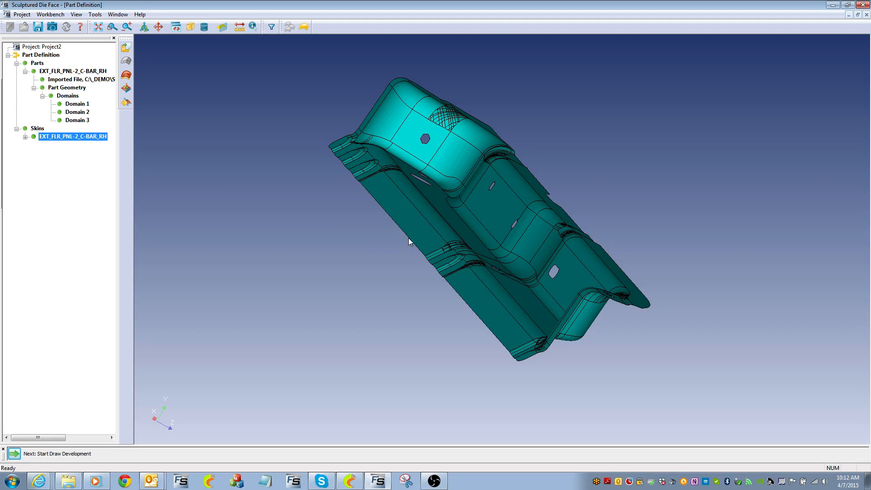
Mirror the panel skin to add a mirrored copy
left_click(126, 103)
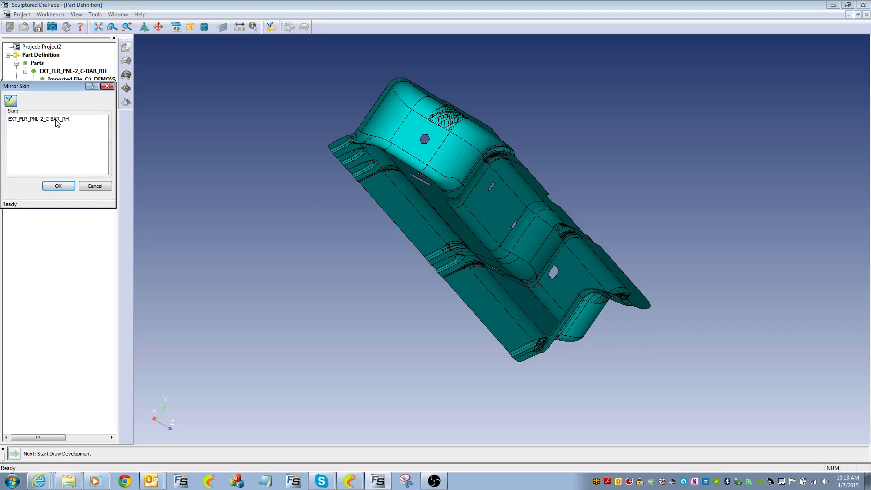
left_click(403, 207)
left_click(60, 186)
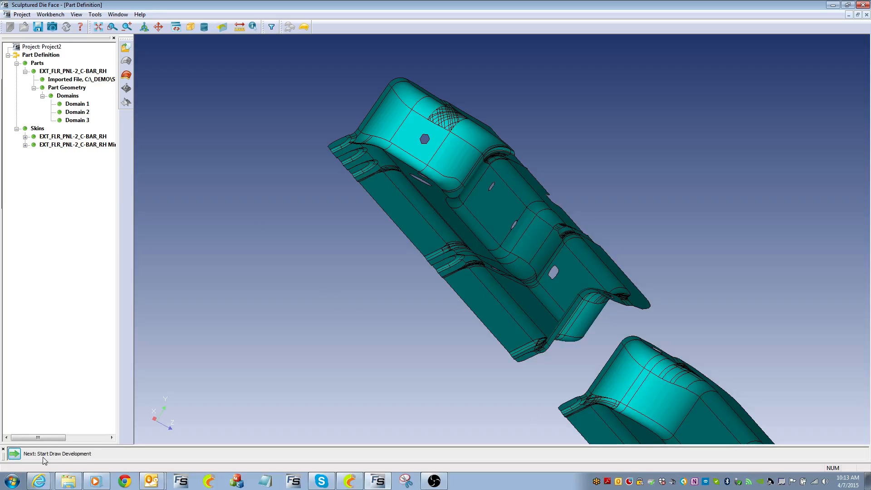
left_click(14, 453)
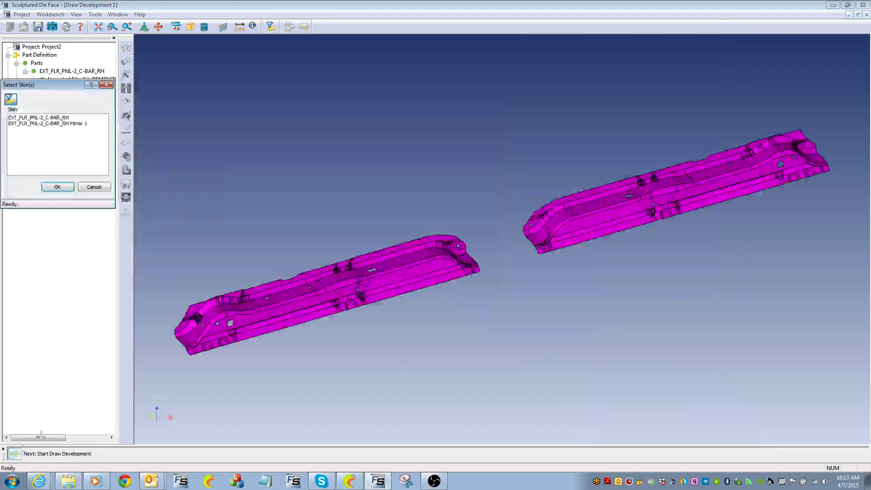
Use both skins in Draw Development 1, aligning the right-hand skin to the fixed skin's matching edge
left_click(57, 186)
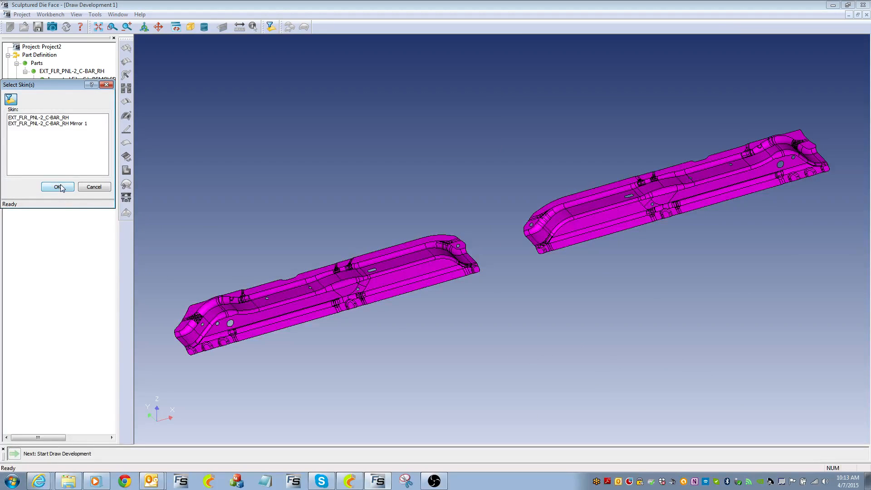
left_click(14, 454)
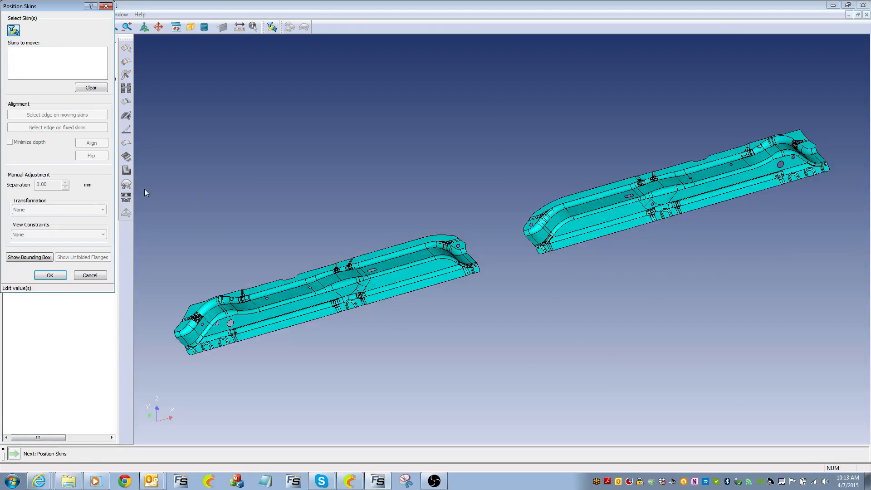
left_click(558, 241)
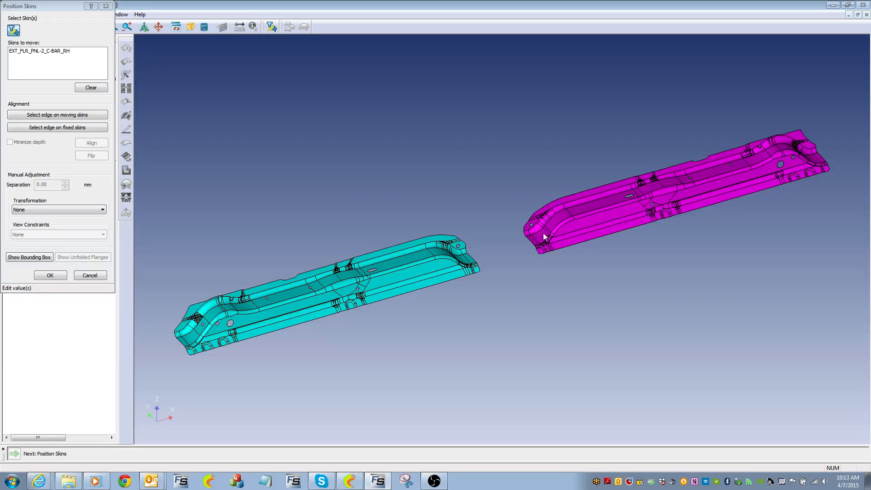
left_click(76, 115)
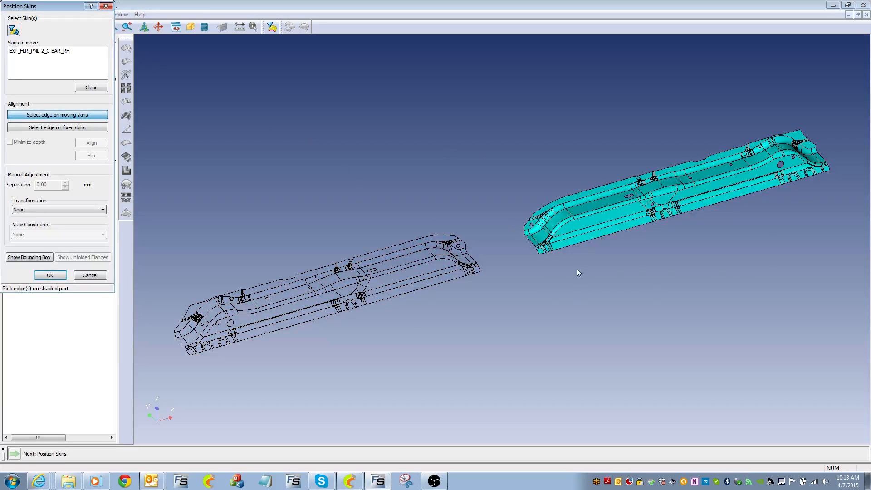
left_click(581, 243)
left_click(95, 128)
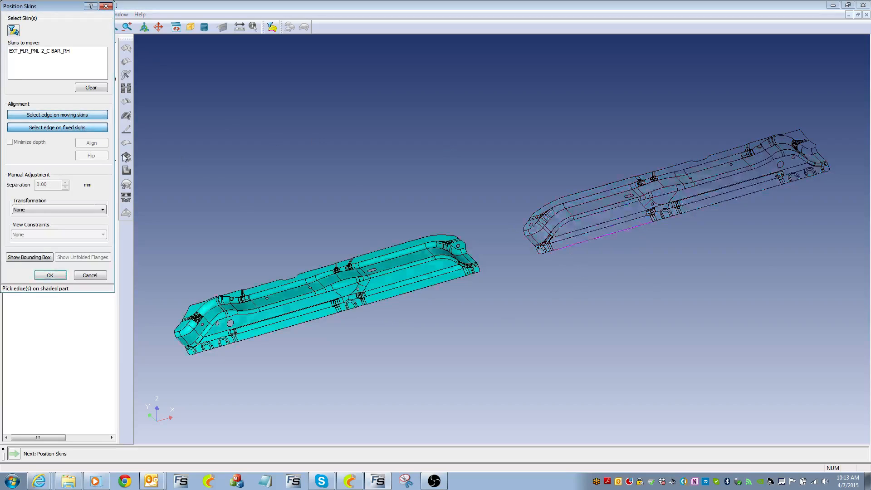
left_click(426, 291)
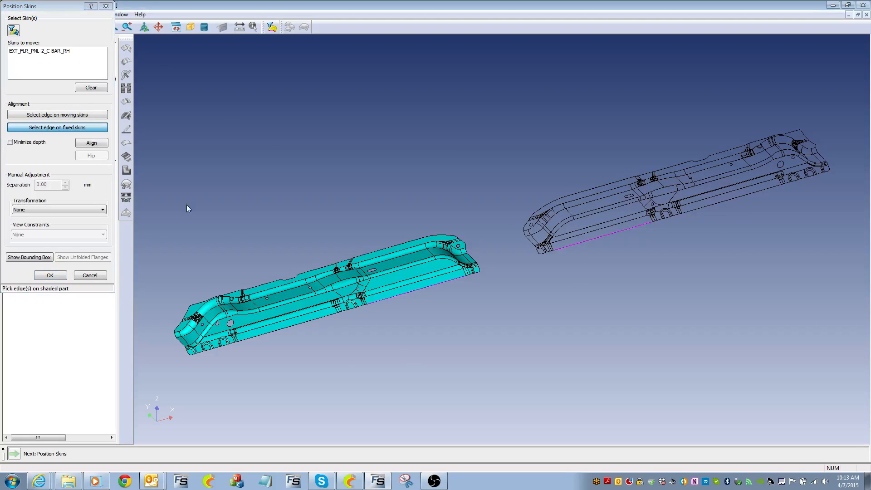
left_click(91, 143)
Set the skin separation to 10 mm, check the bounding box, and confirm the positions
left_click_drag(56, 185, 7, 186)
type("10")
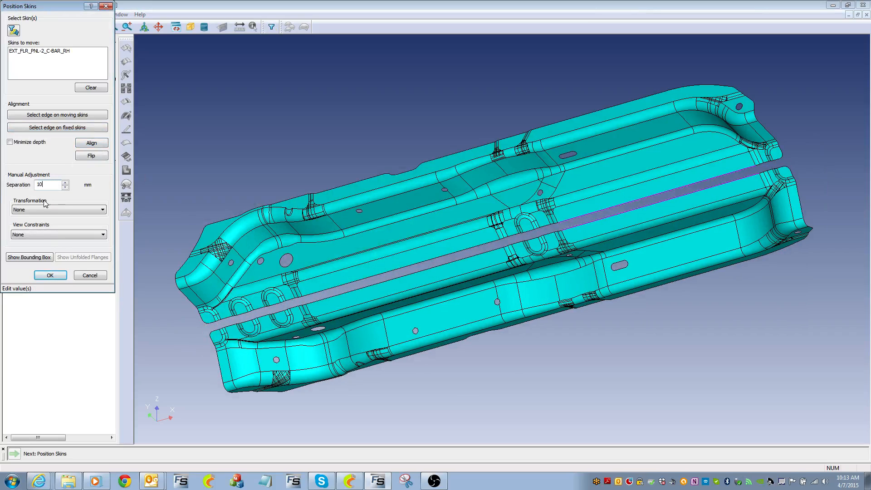
left_click(26, 259)
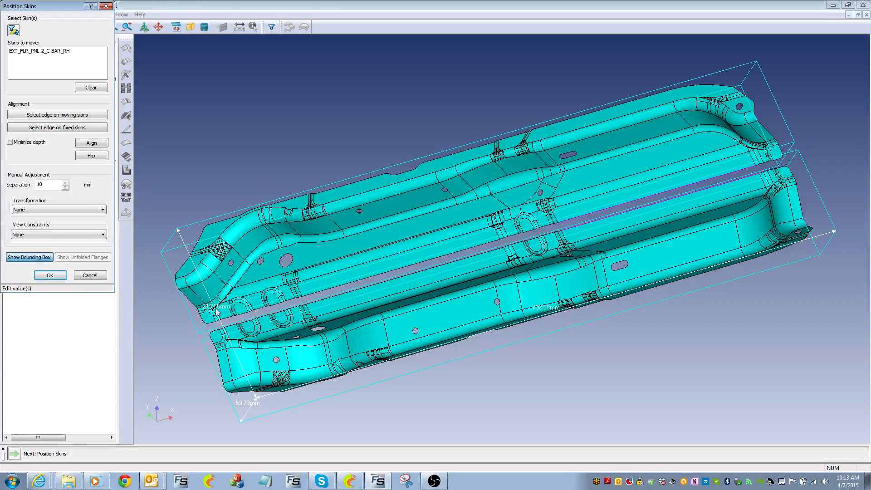
left_click(38, 262)
left_click(48, 276)
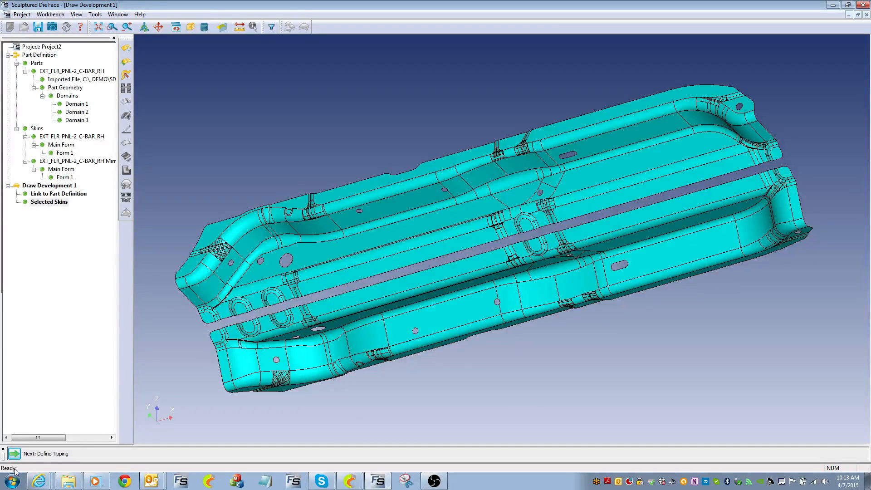
Define the punch direction normal to a picked point on the panel surface
left_click(15, 453)
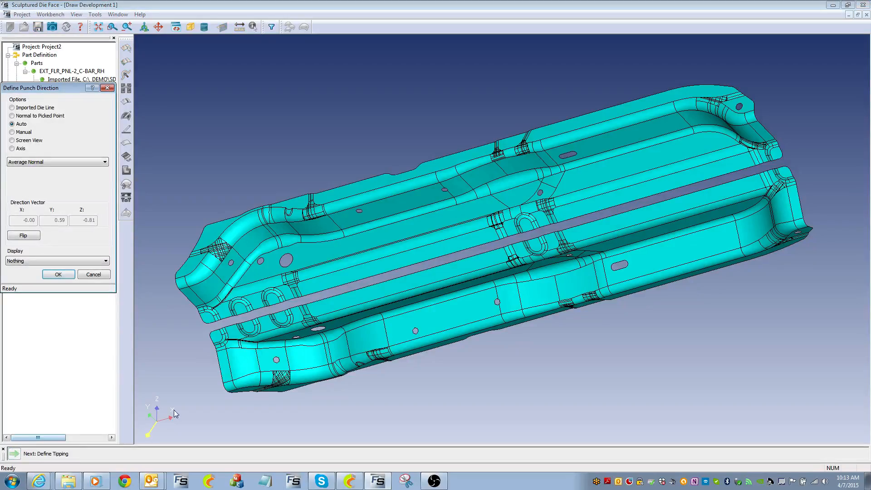
left_click_drag(397, 311, 520, 222)
middle_click_drag(520, 221, 502, 187)
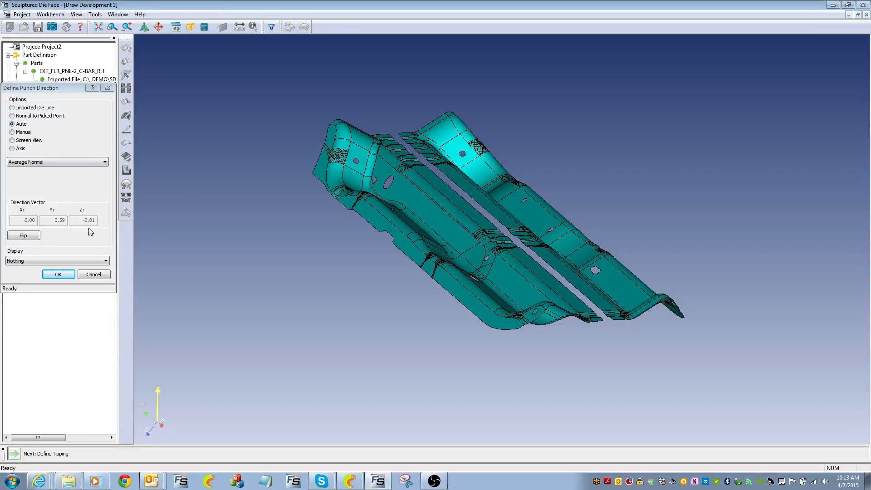
left_click(26, 116)
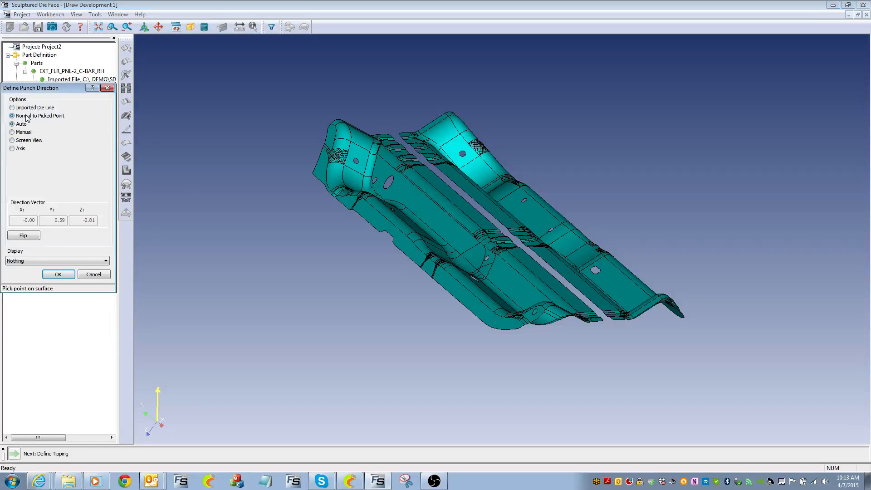
left_click(502, 239)
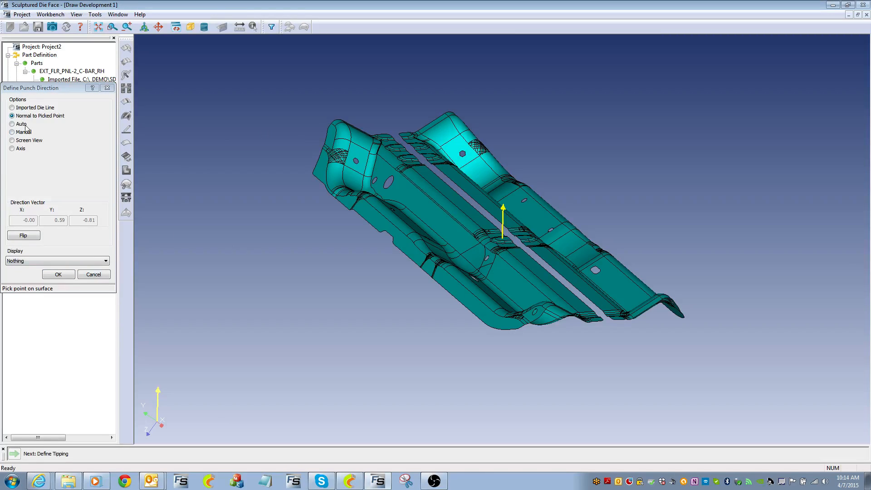
Check the Undercut and Draw Depth displays, then confirm the punch direction
left_click(37, 259)
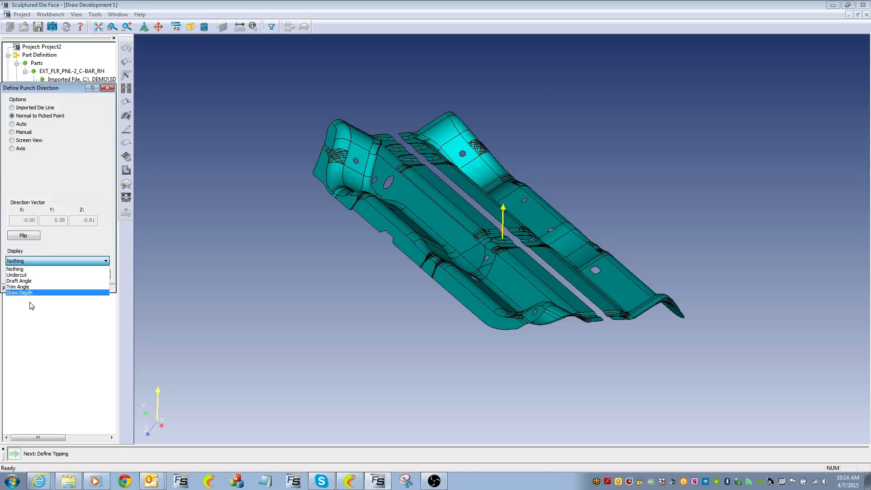
left_click(18, 276)
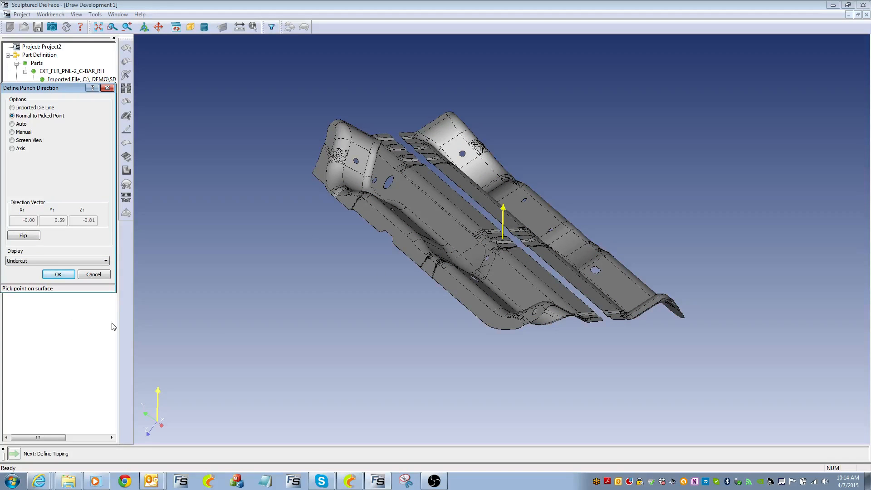
left_click(38, 259)
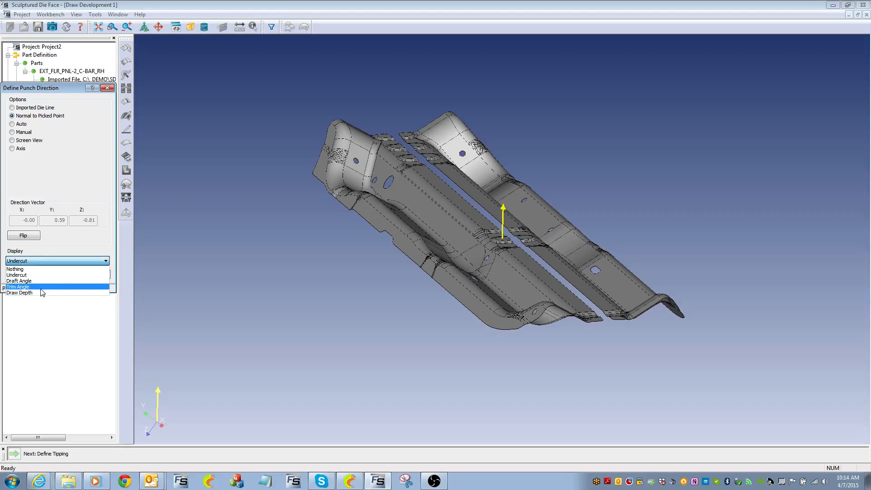
left_click(19, 292)
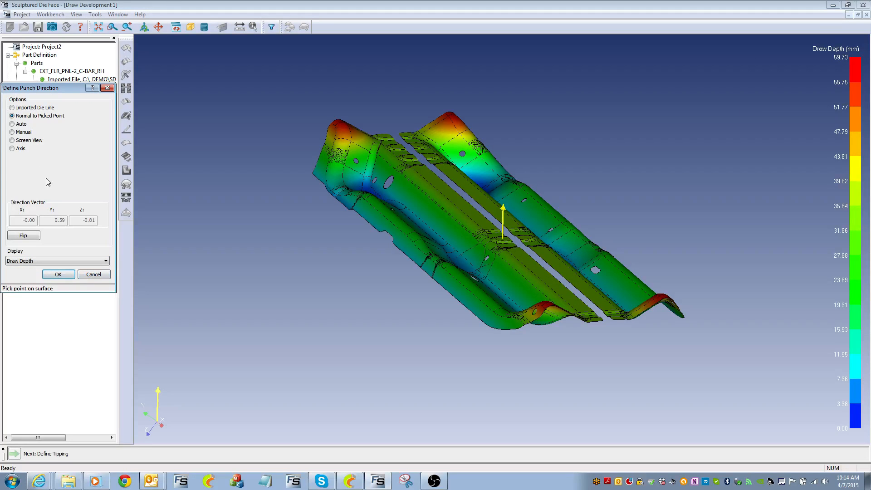
left_click(54, 277)
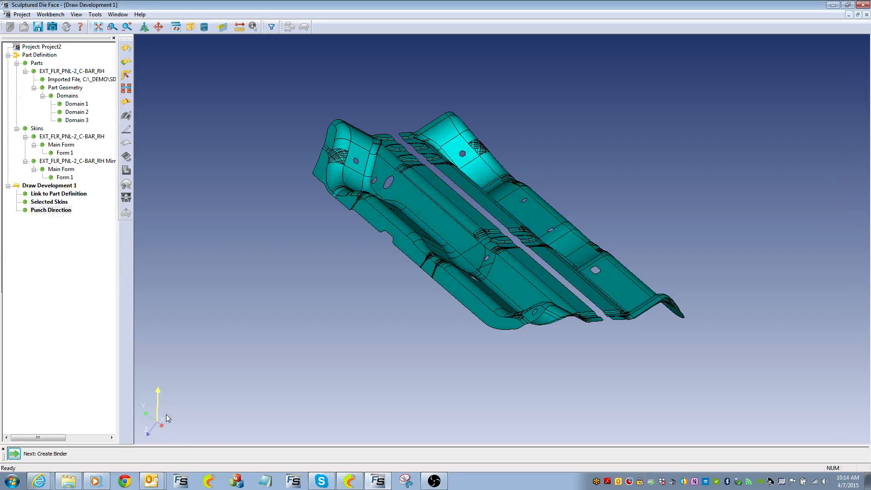
View the panels along the punch direction, then from Punch Direction Side A and Side B
left_click(190, 27)
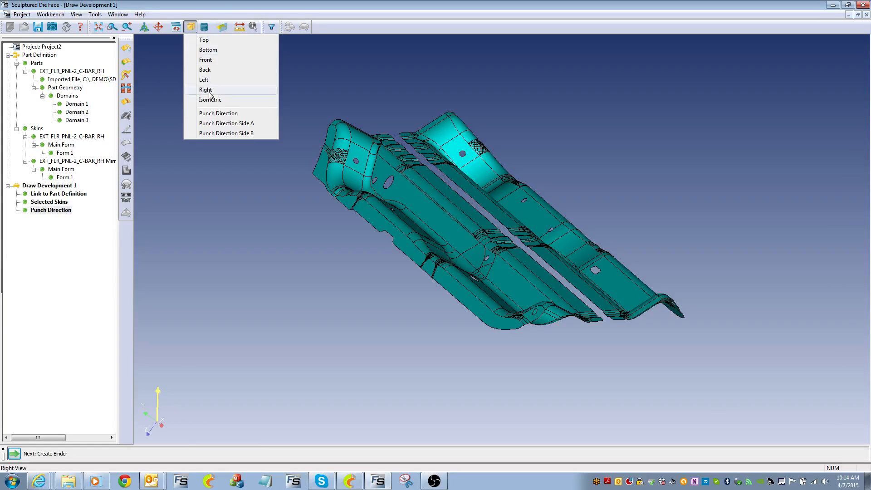
left_click(218, 113)
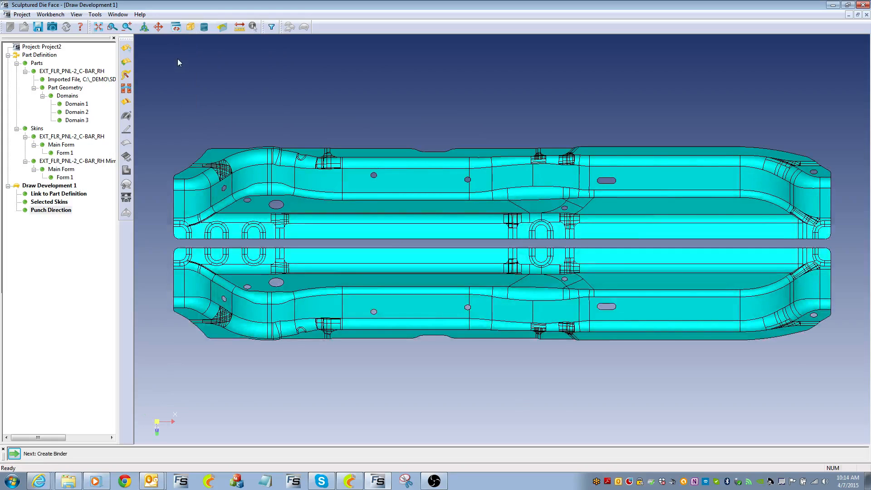
left_click(191, 28)
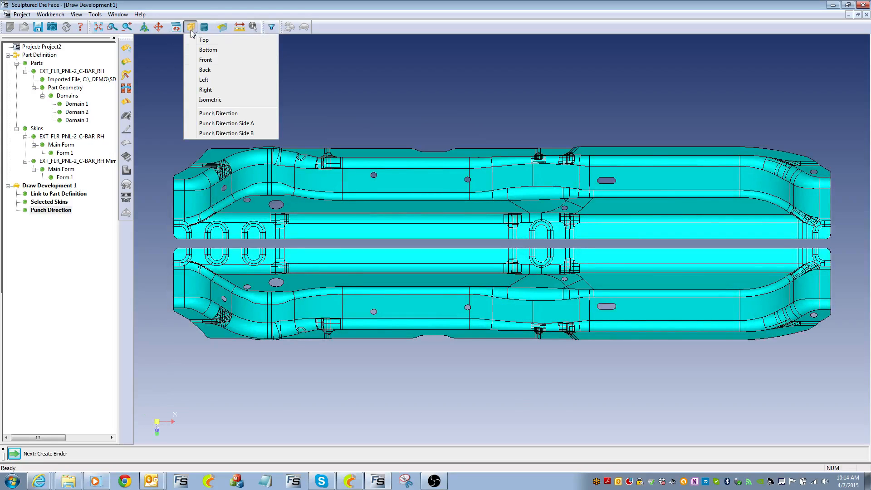
left_click(224, 123)
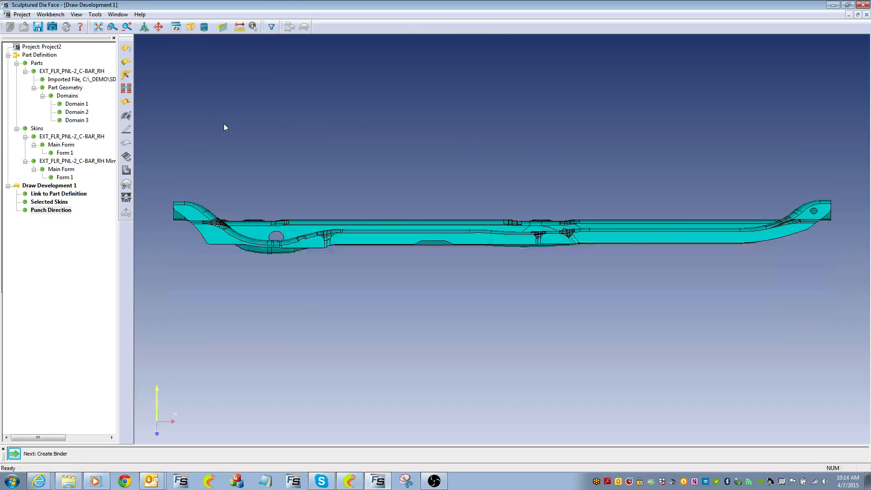
left_click(191, 27)
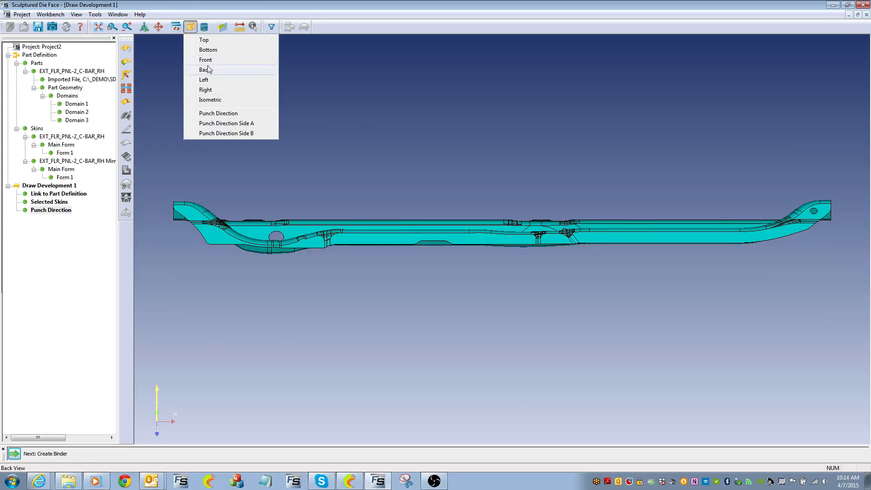
left_click(222, 134)
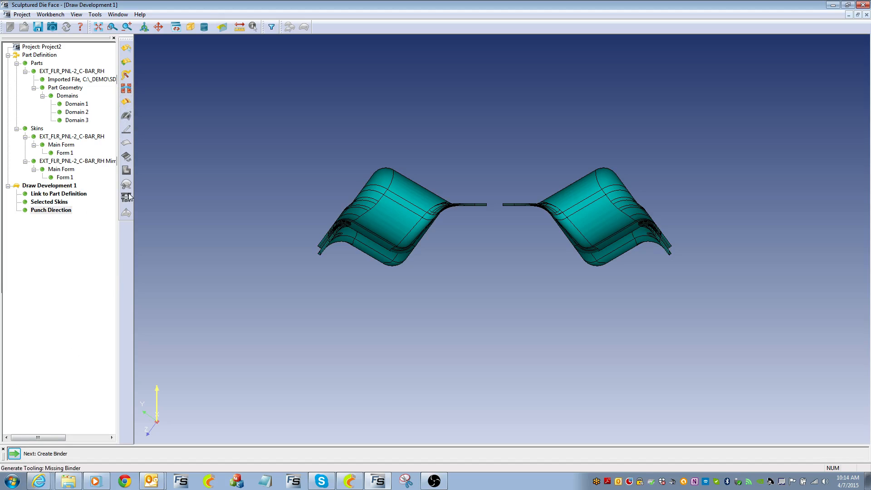
Create a Flat binder beneath the panels with an enlarged extension offset
left_click(131, 88)
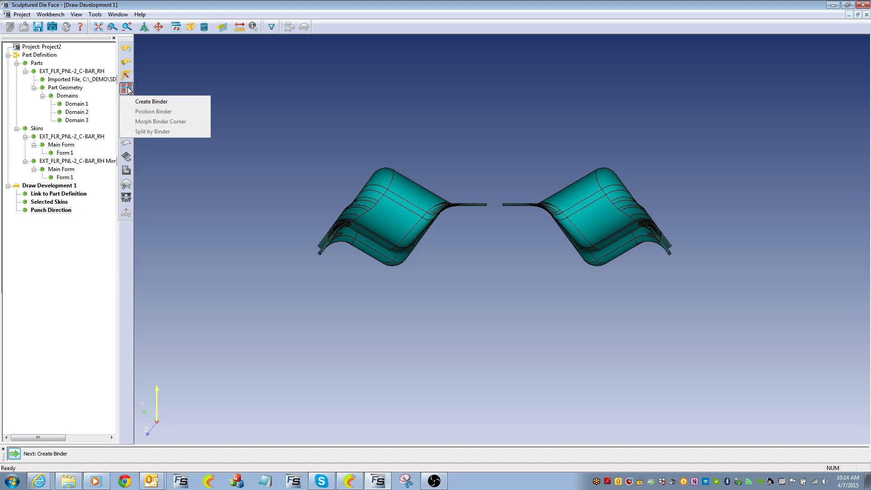
left_click(146, 103)
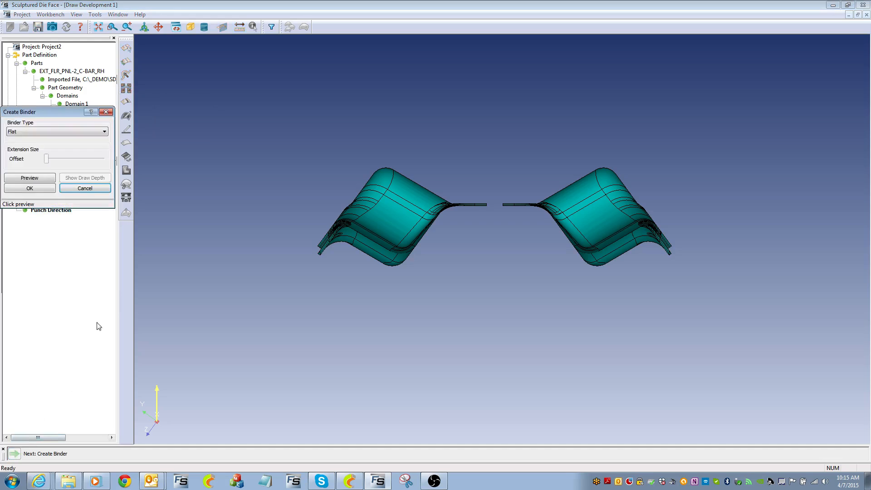
middle_click_drag(223, 173, 483, 171)
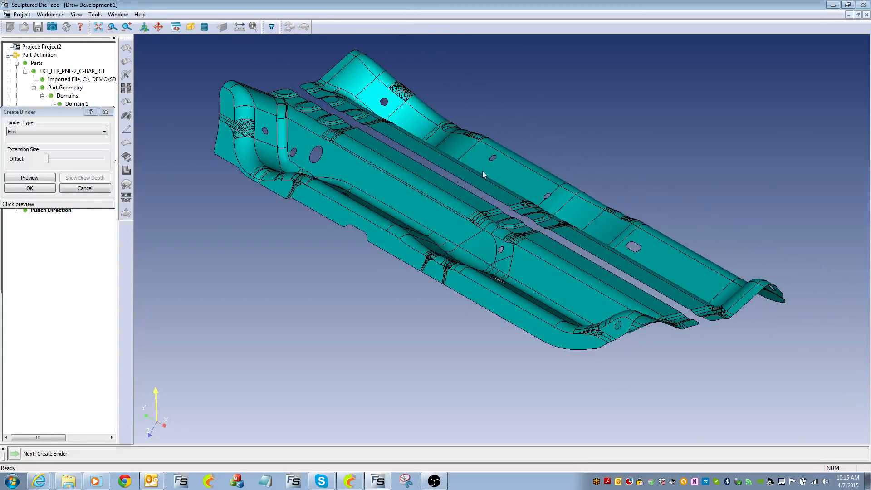
left_click(37, 132)
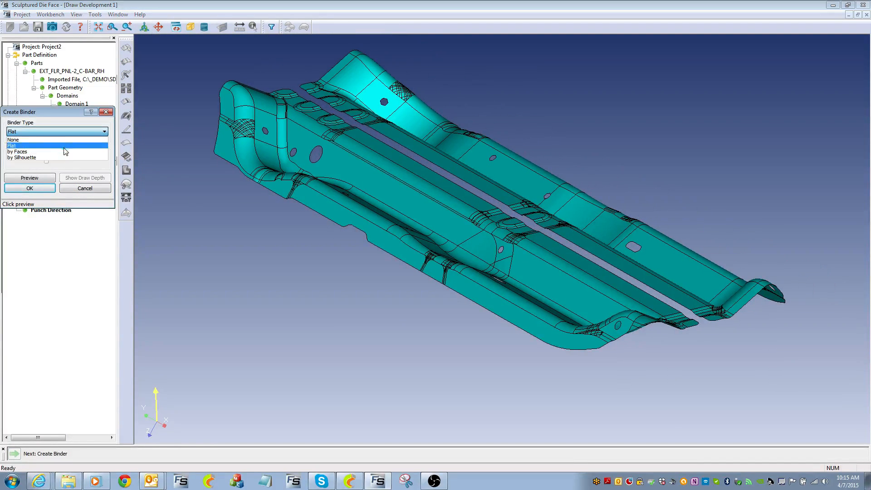
left_click(36, 146)
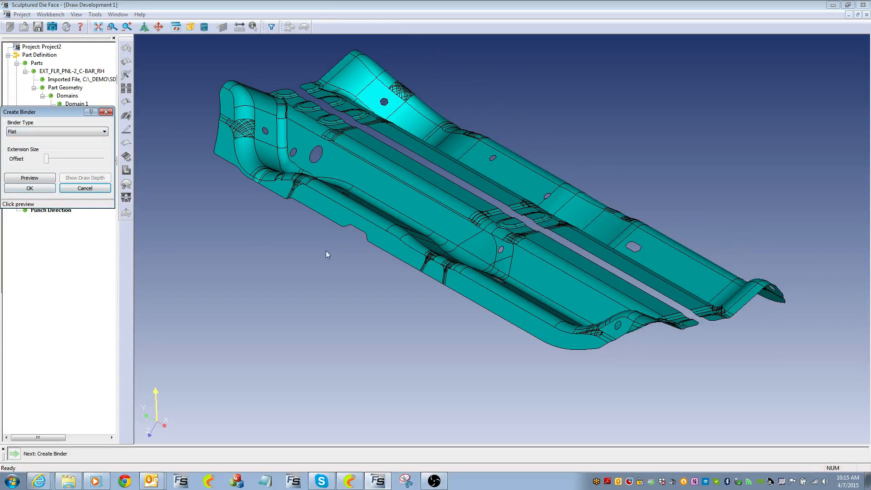
left_click(34, 177)
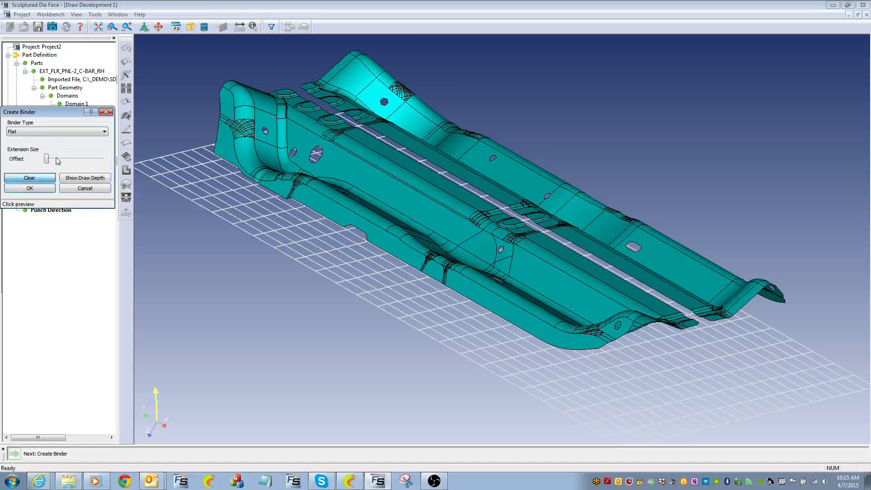
left_click_drag(47, 158, 76, 159)
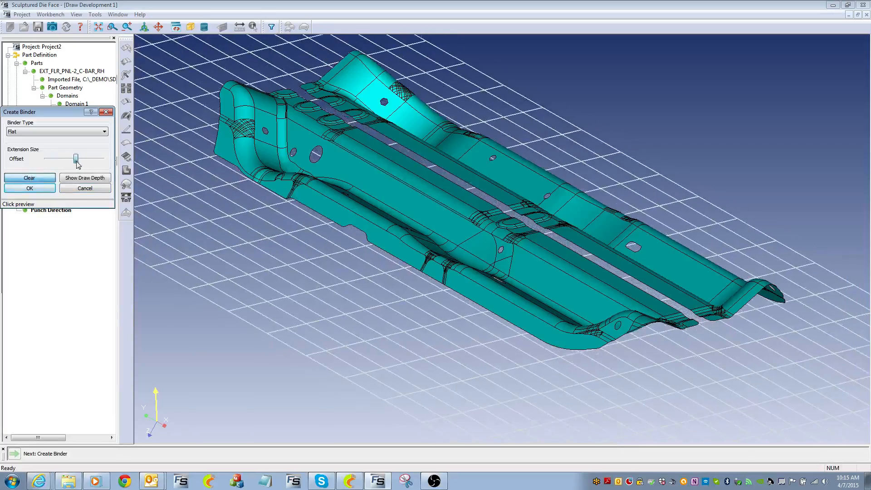
middle_click_drag(447, 199, 427, 242)
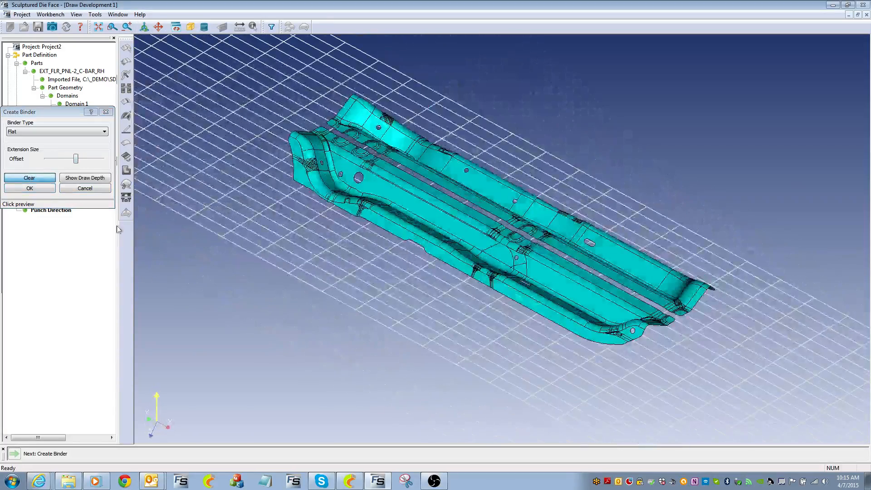
left_click(40, 189)
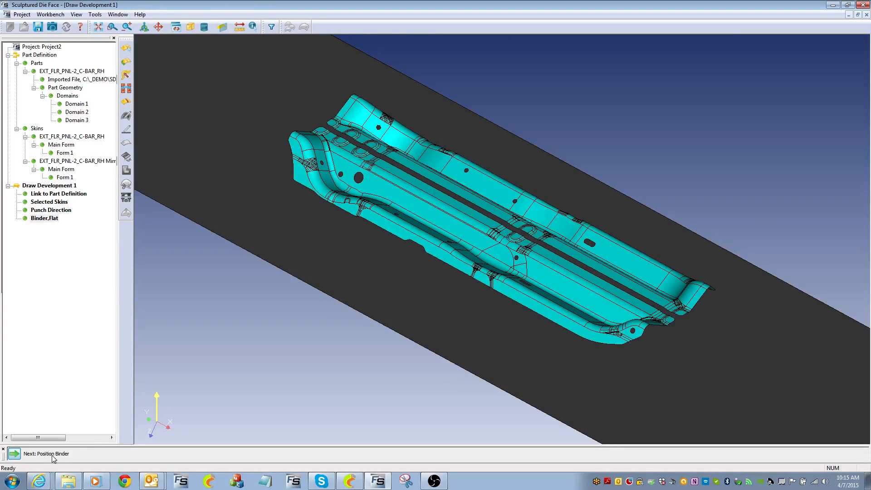
Position the flat binder at -20 mm elevation, checked from the Punch Direction Side A view
left_click(15, 454)
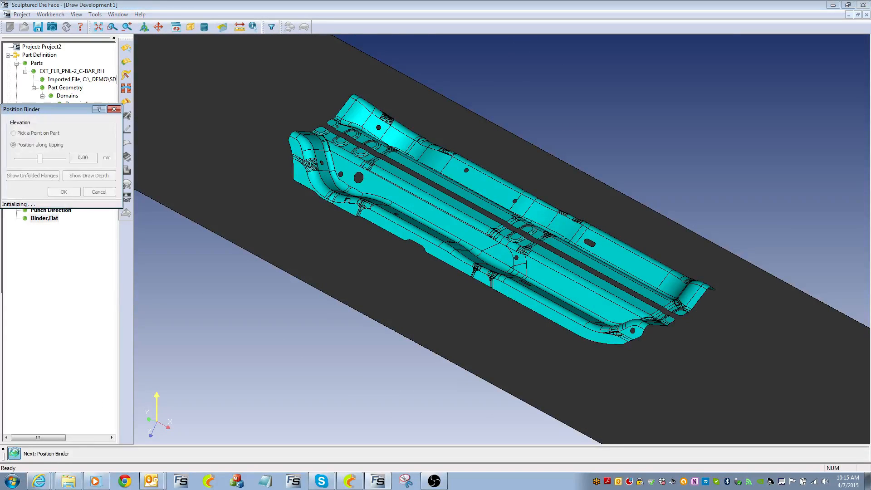
left_click(190, 27)
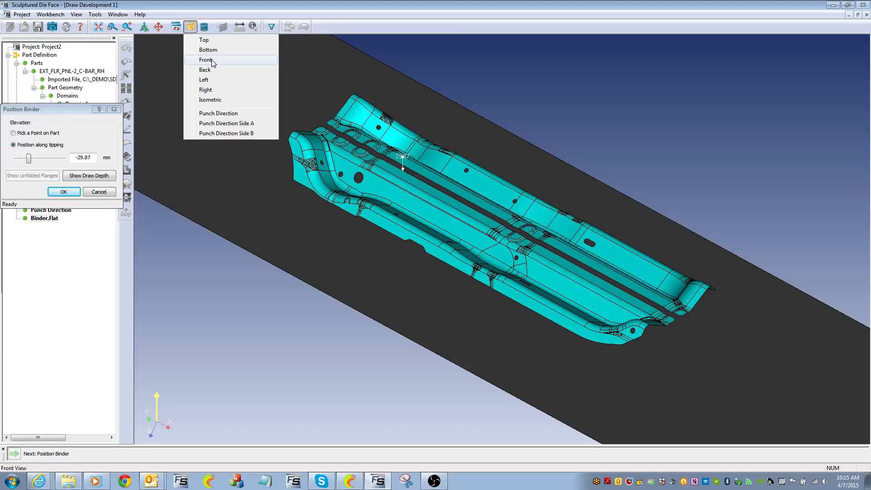
left_click(221, 123)
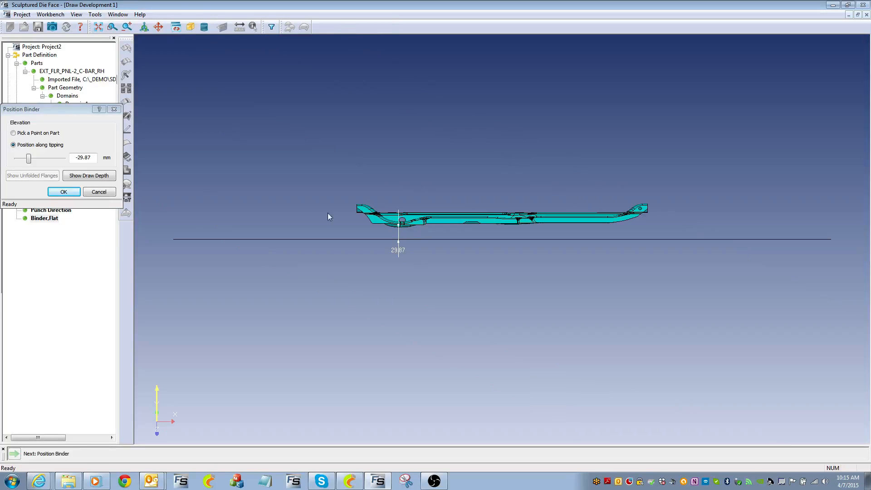
mouse_move(29, 159)
left_mouse_down()
mouse_move(39, 160)
mouse_move(18, 159)
left_mouse_up()
left_click_drag(93, 157, 59, 157)
type("-")
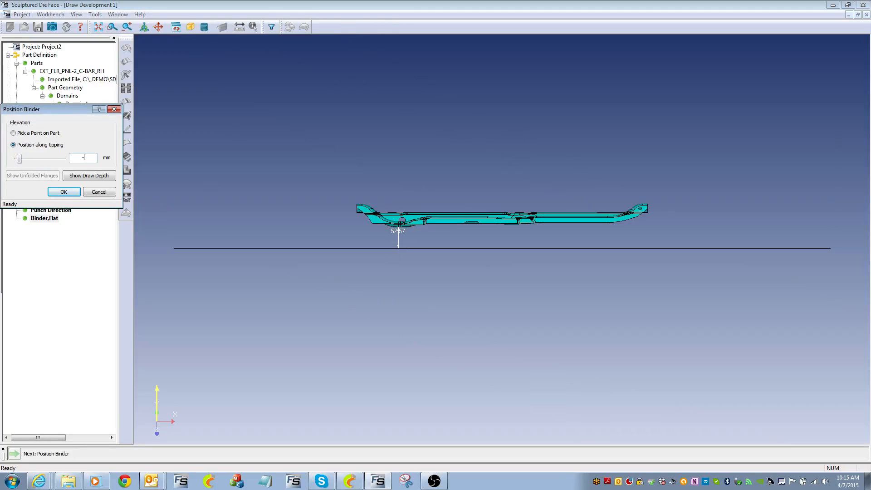
type("20")
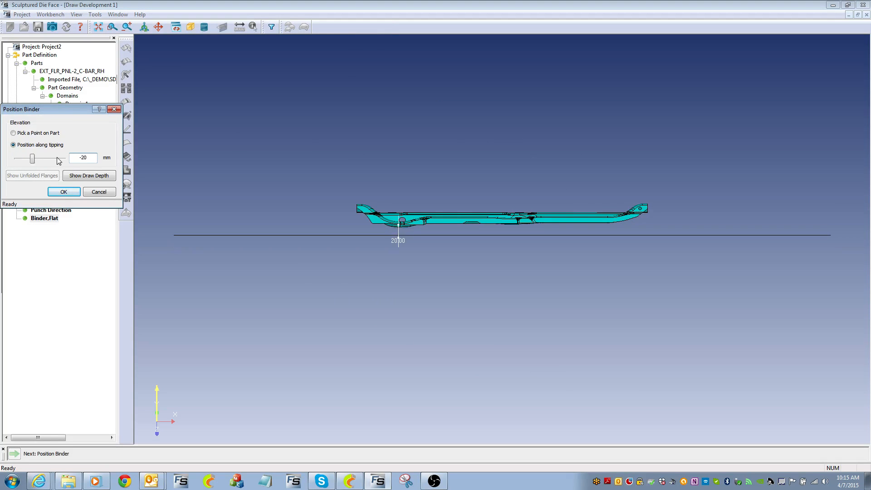
left_click(68, 191)
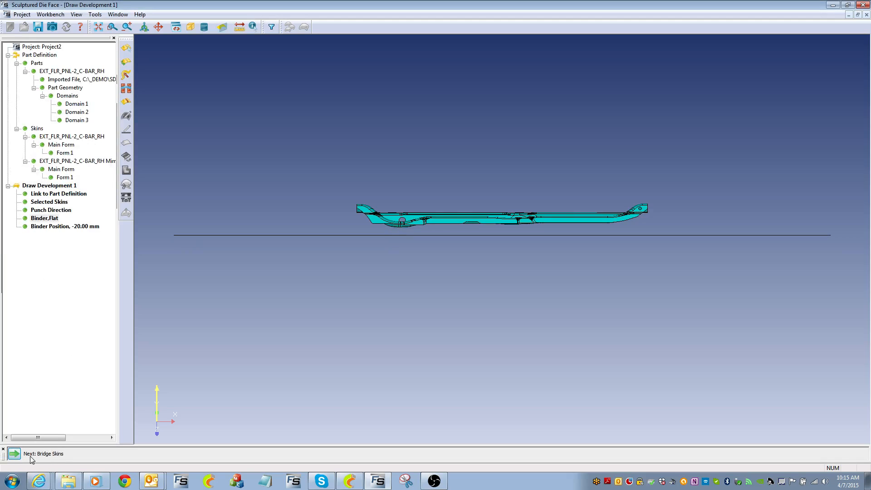
left_click(125, 104)
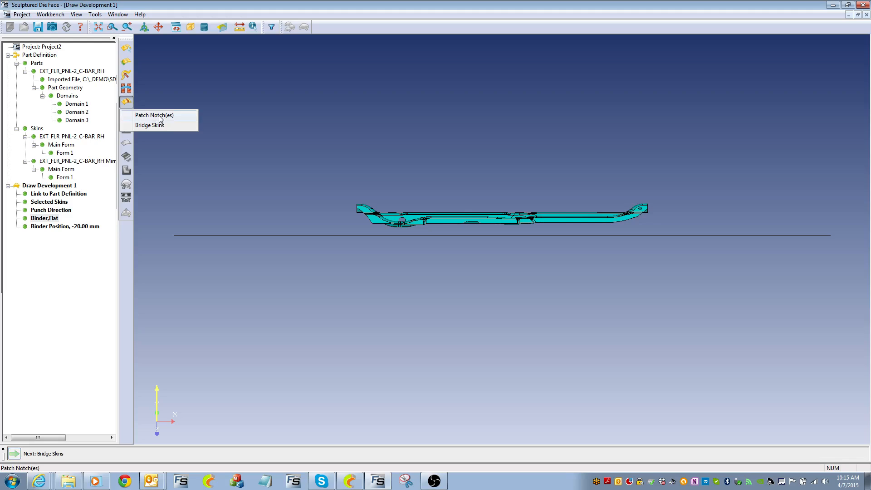
Pick the first panel's facing edge for the bridge, extend it to the part's end and snap it
left_click(149, 125)
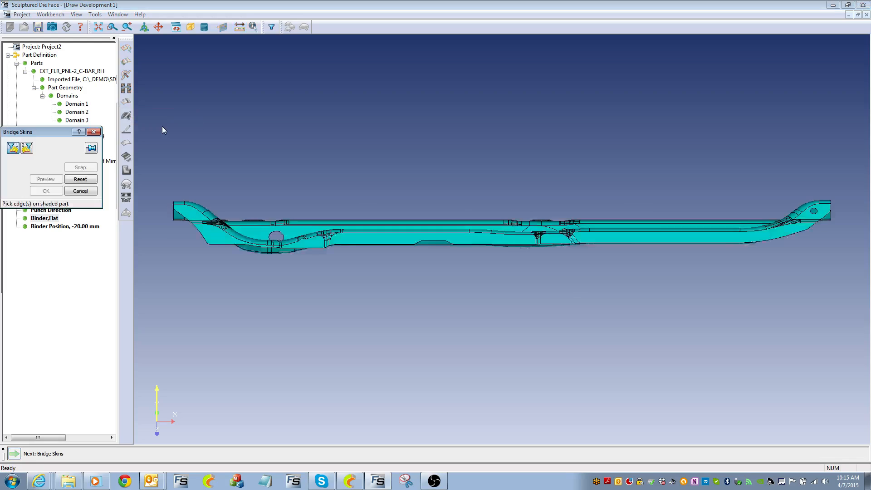
middle_click_drag(337, 118, 412, 143)
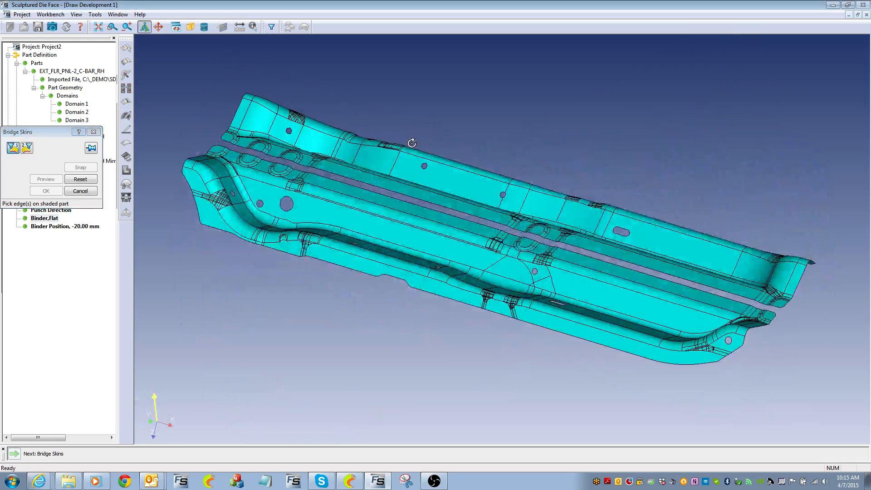
left_click(13, 150)
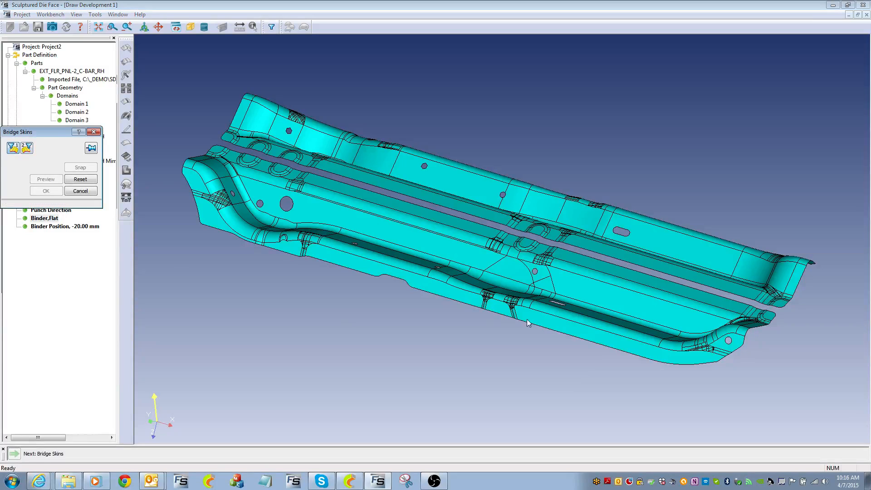
left_click(623, 261)
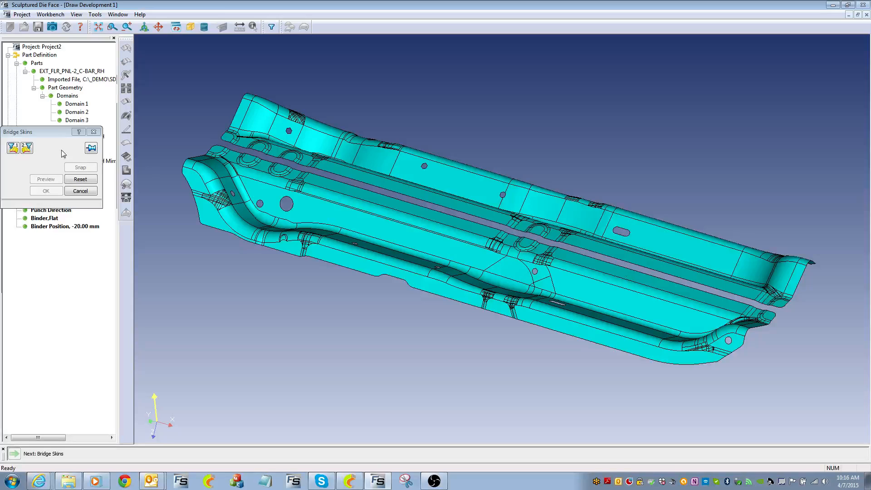
left_click(15, 148)
left_click(596, 254)
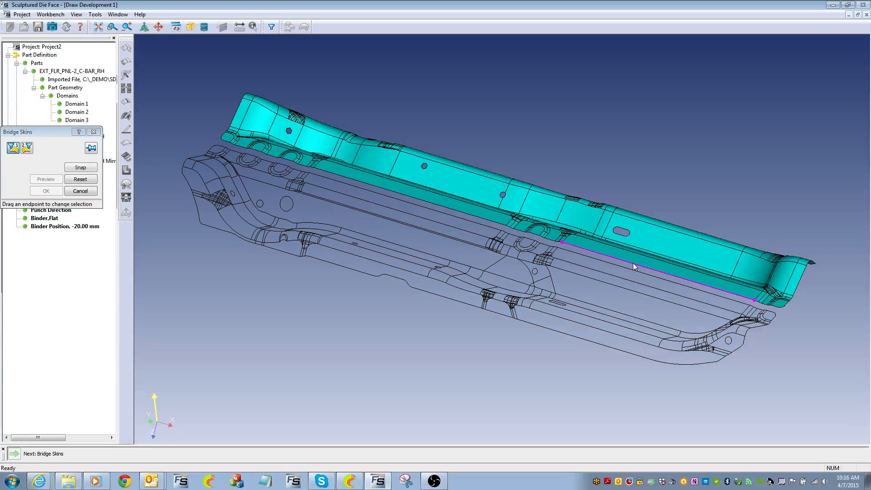
left_click_drag(563, 245, 308, 177)
left_click_drag(247, 158, 236, 157)
left_click(75, 167)
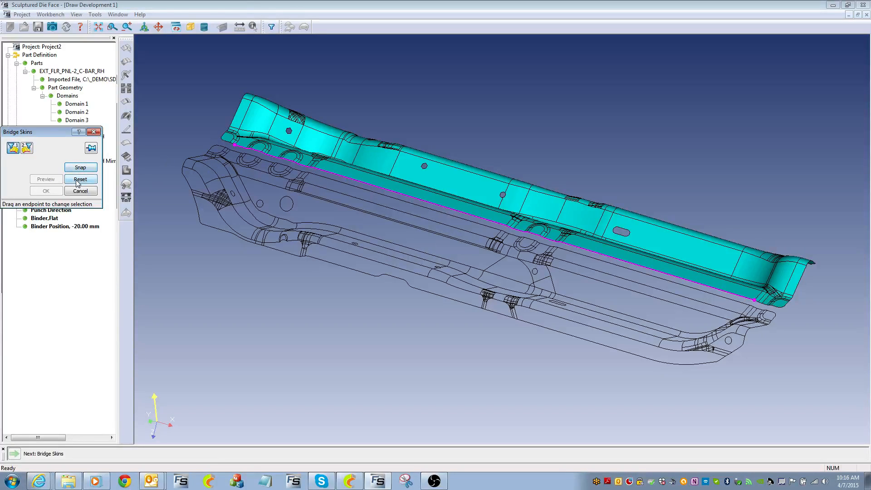
Pick the matching edge on the lower panel, snap the endpoints, and confirm the bridge
left_click(91, 149)
left_click(29, 149)
left_click(654, 285)
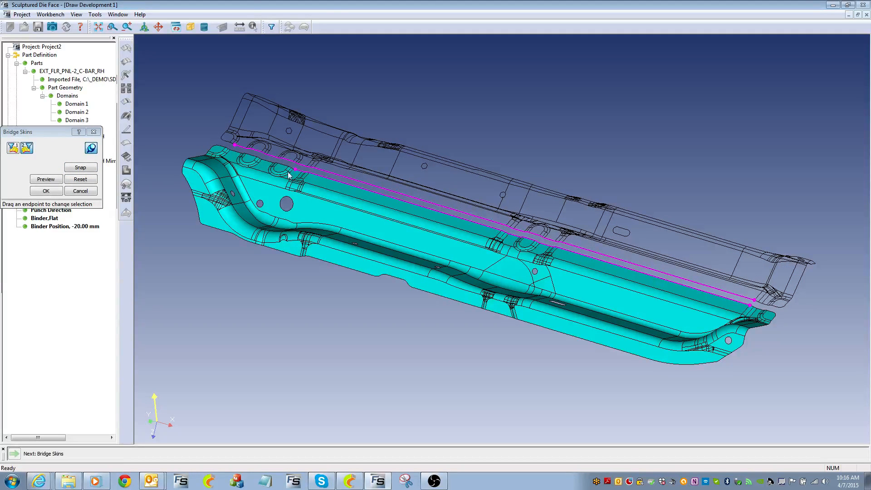
left_click(80, 167)
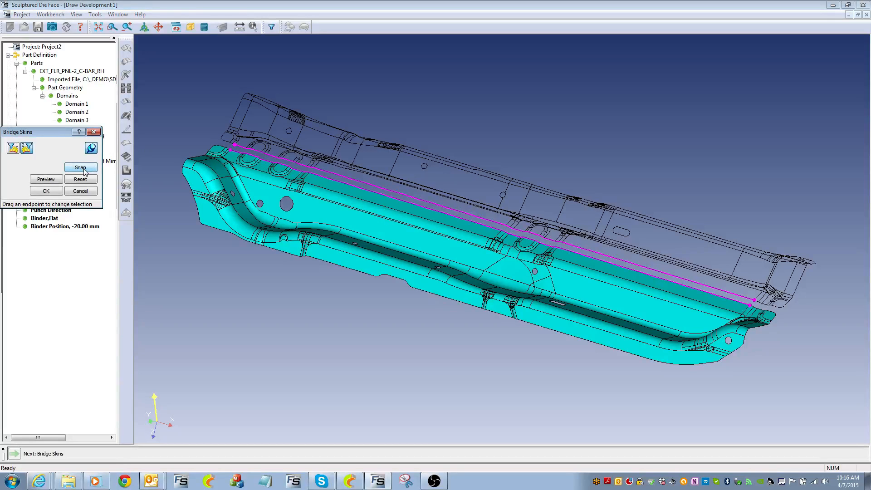
left_click(47, 190)
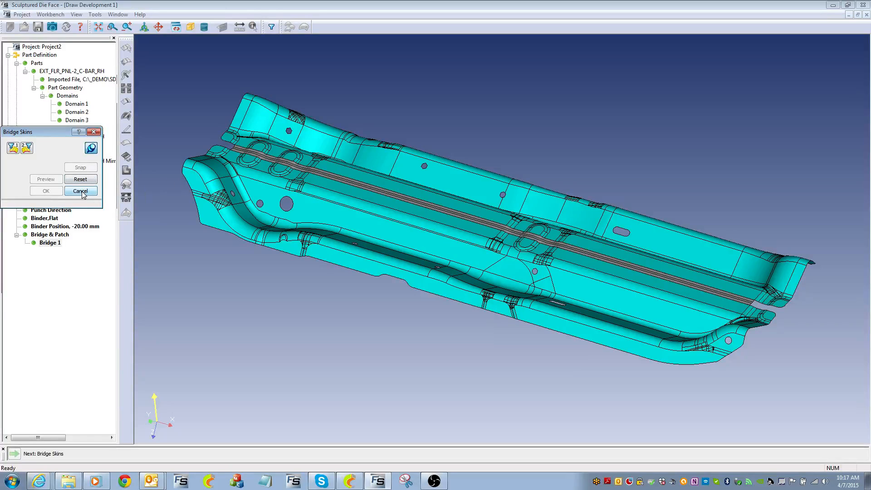
Close the Bridge Skins dialog once Bridge 1 has been computed
left_click(93, 132)
Zoom in on the notch at the end of Bridge 1 and start Patch Notch(es)
right_click(502, 325)
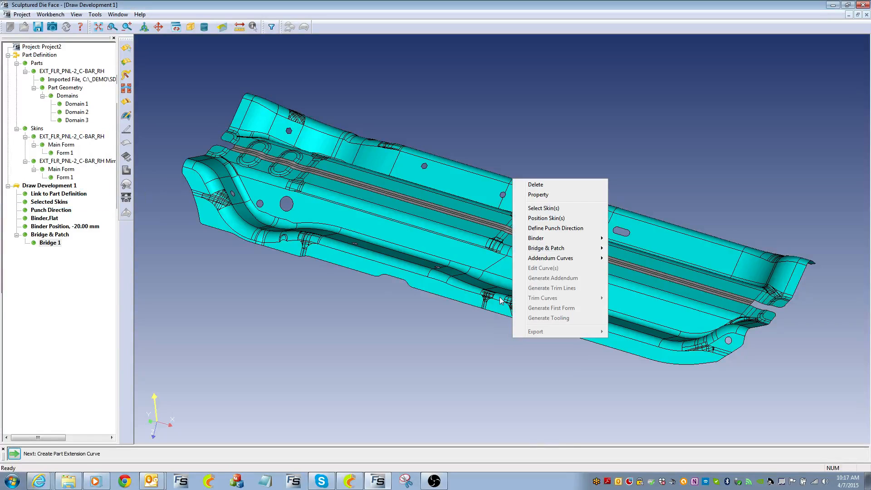
middle_click_drag(374, 296, 455, 220, "ctrl")
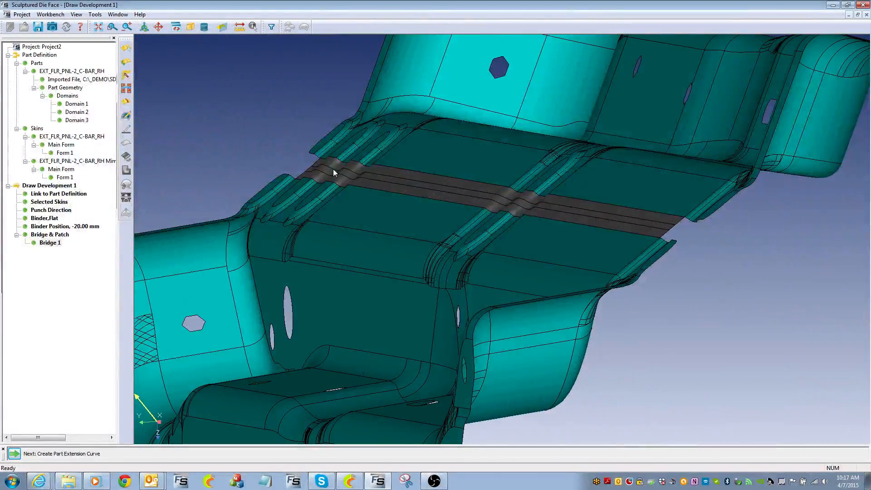
middle_click_drag(576, 210, 601, 230, "ctrl")
middle_click_drag(600, 231, 488, 225, "shift")
middle_click_drag(621, 290, 385, 143, "shift")
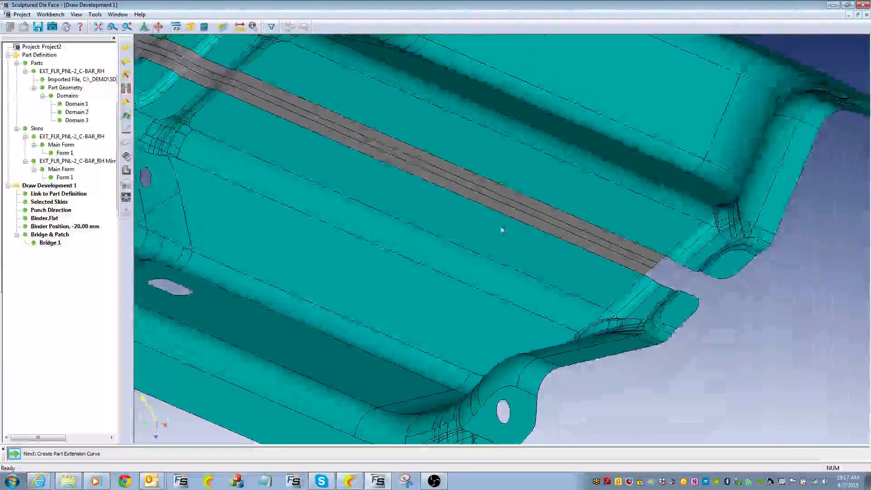
left_click(126, 102)
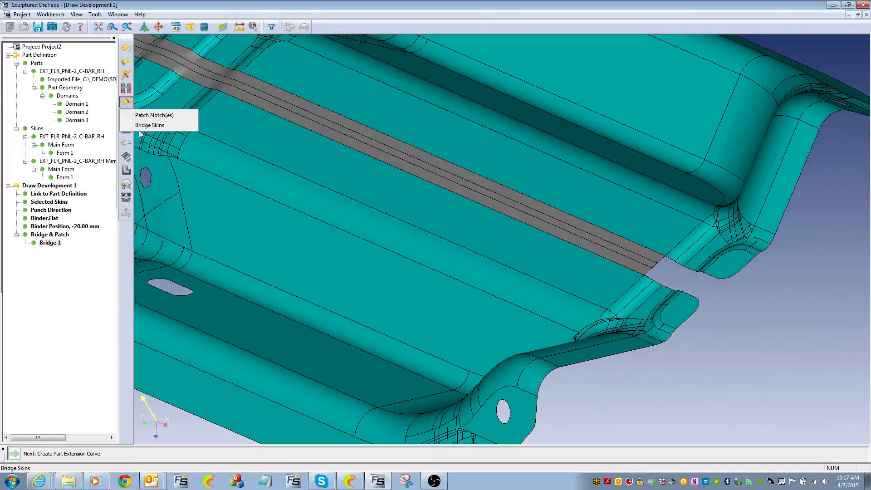
left_click(156, 115)
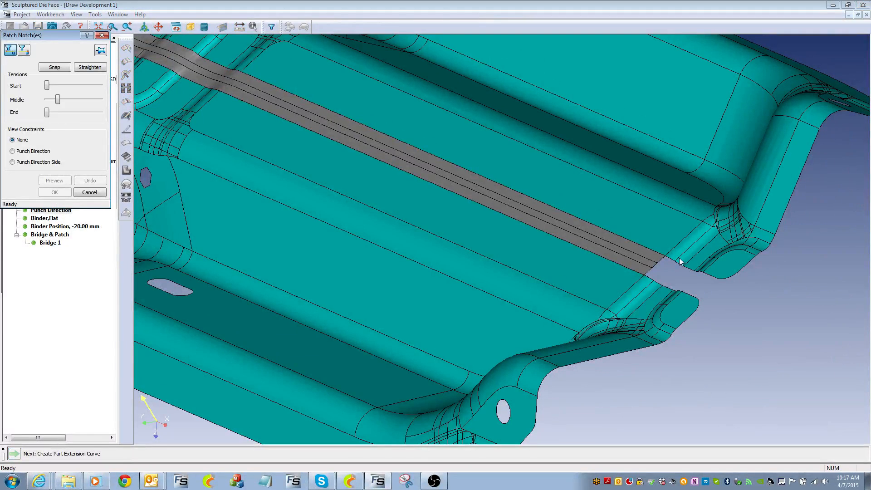
middle_click_drag(662, 328, 530, 310)
middle_click_drag(530, 311, 497, 51)
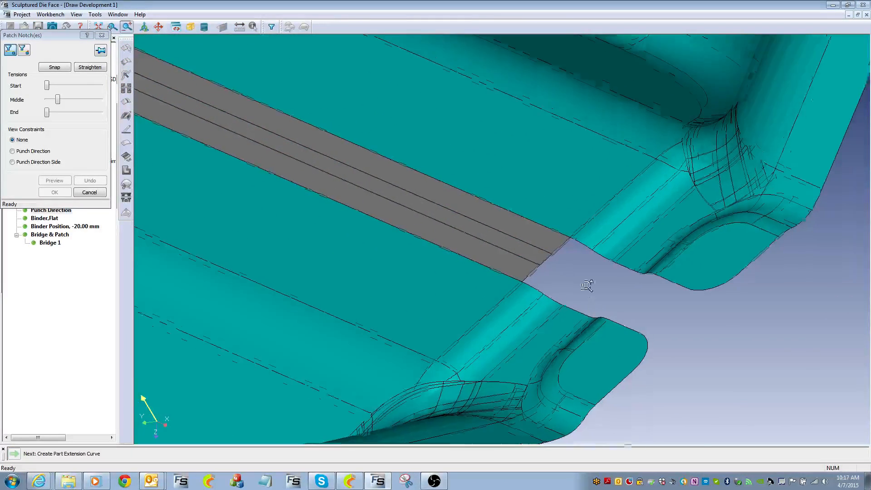
middle_click_drag(589, 286, 608, 208)
Fill the notch with Patch 2 using start and end points picked across it
left_click(644, 256)
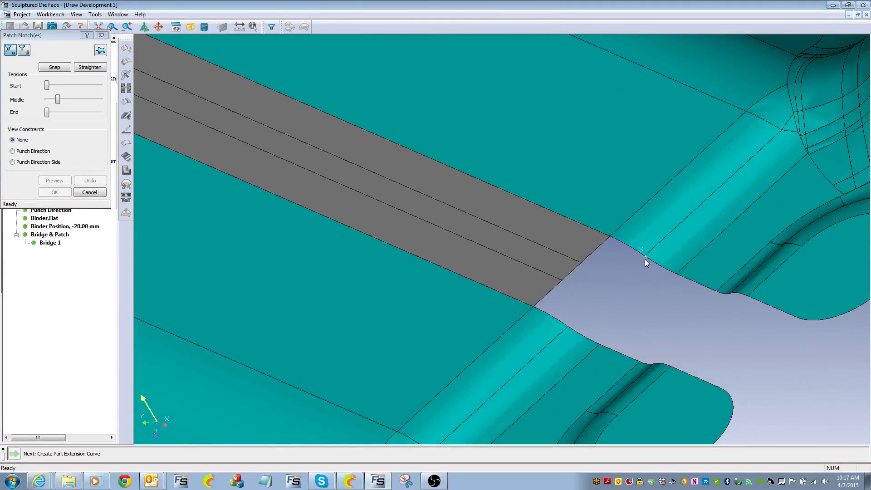
left_click(569, 326)
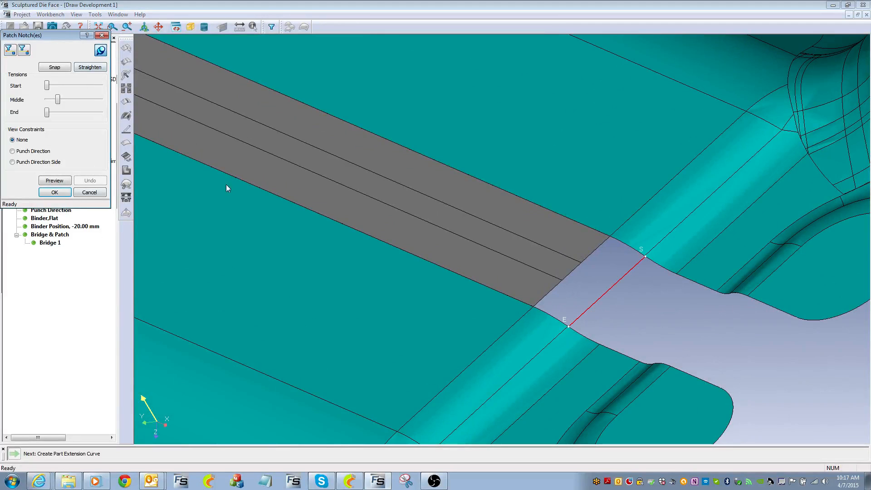
left_click(55, 192)
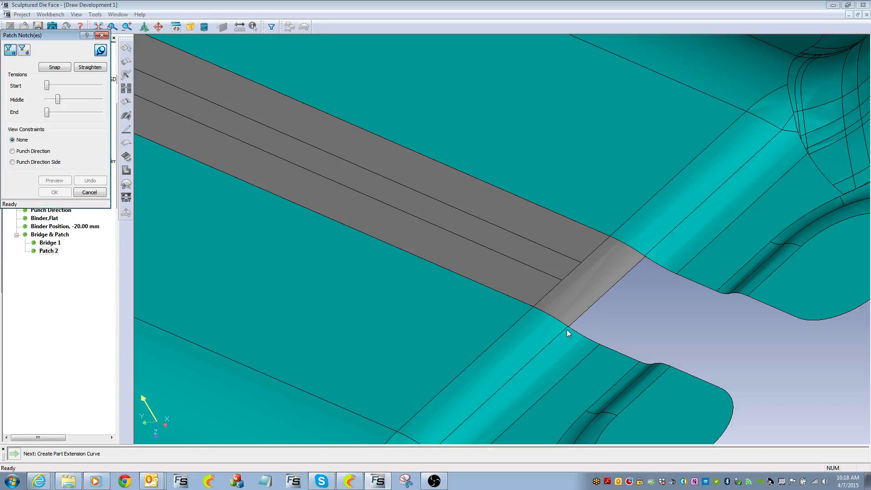
left_click(102, 35)
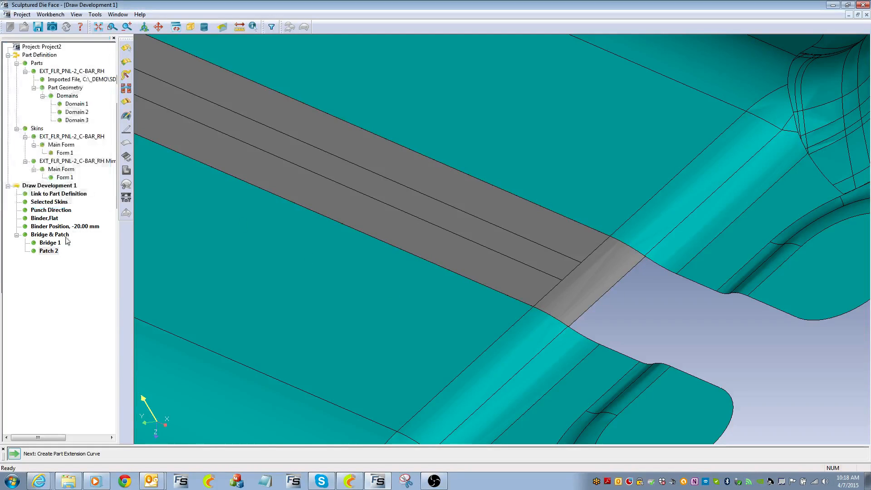
Delete Patch 2 from the draw development
right_click(49, 251)
left_click(72, 256)
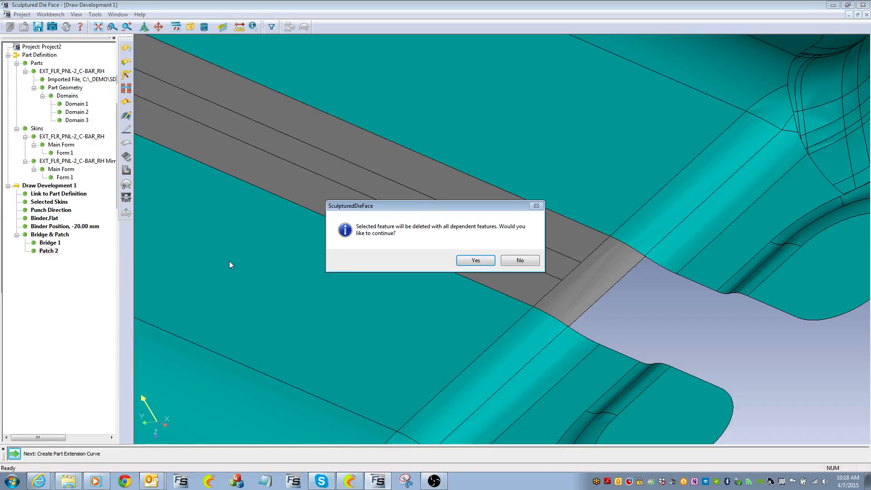
left_click(474, 258)
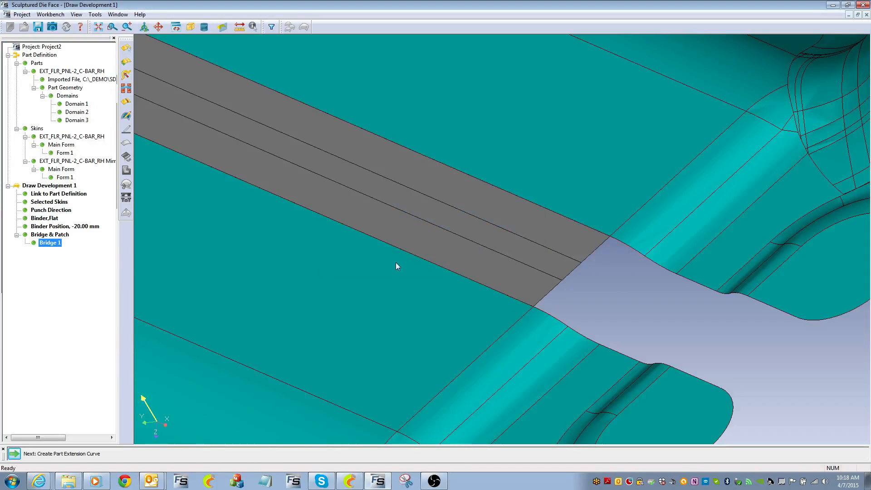
Restart notch patching with edge snapping and fill the first notch with Patches 3, 4 and 5
left_click(126, 101)
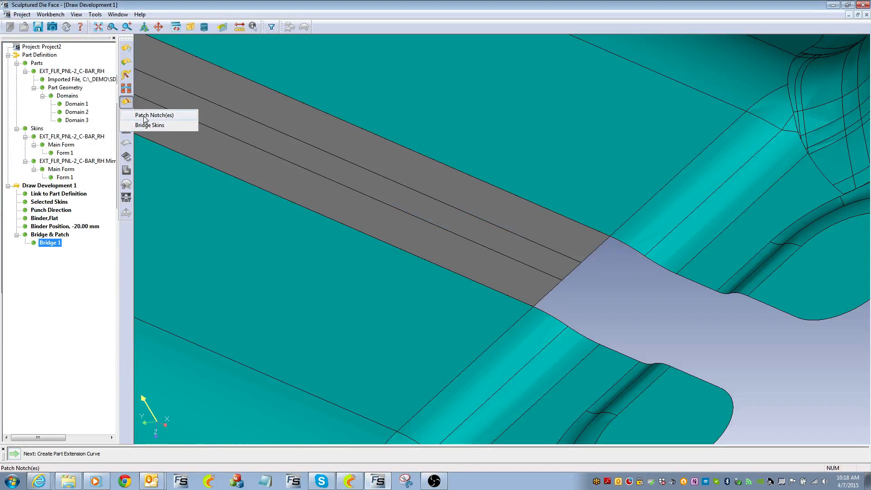
left_click(152, 115)
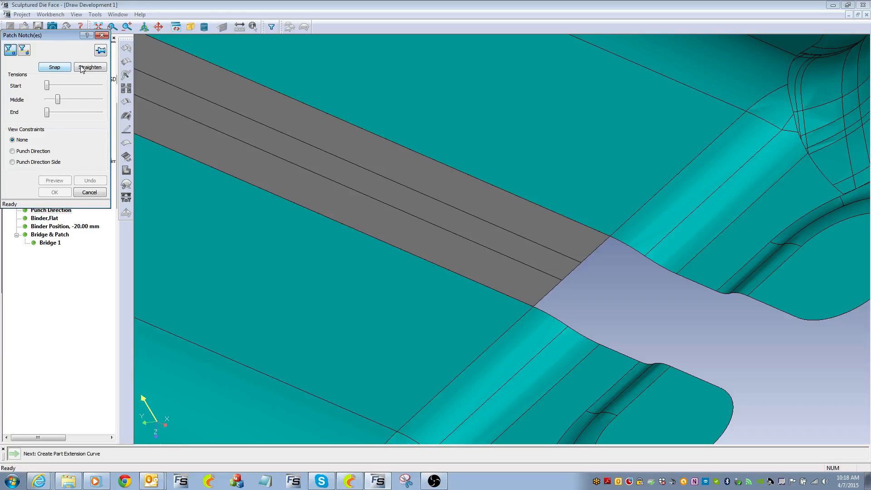
left_click(52, 69)
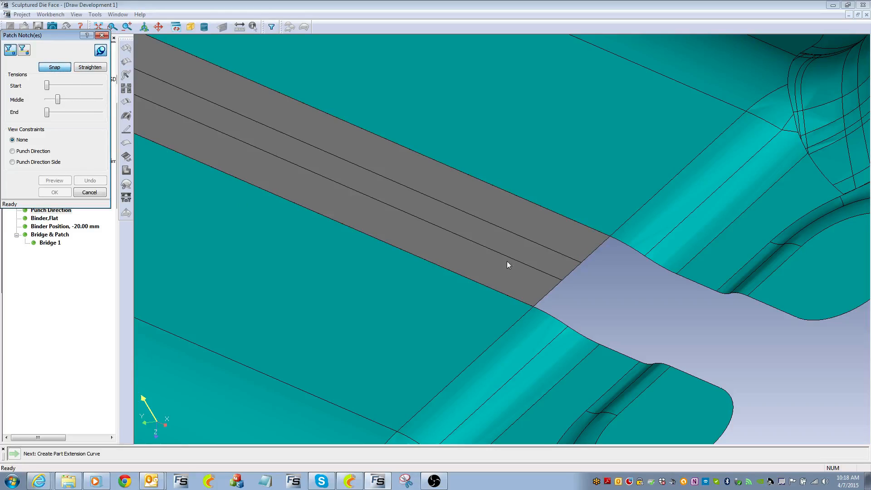
left_click(637, 263)
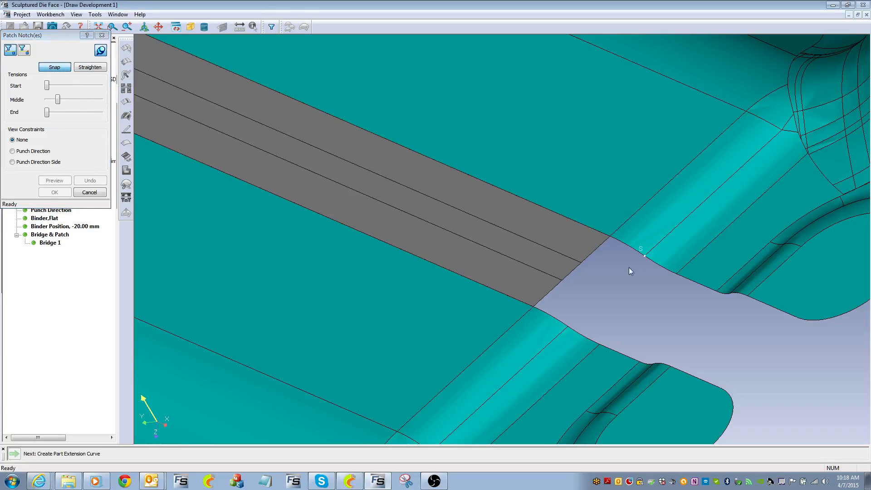
left_click(561, 327)
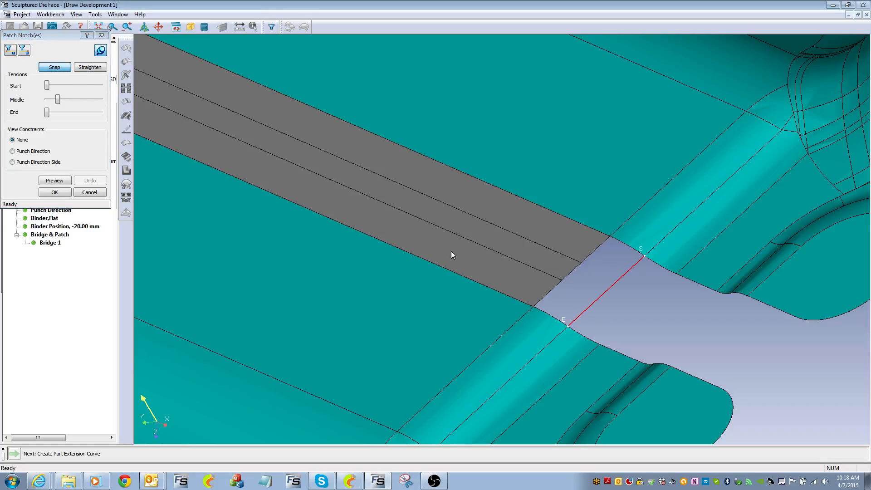
left_click(55, 192)
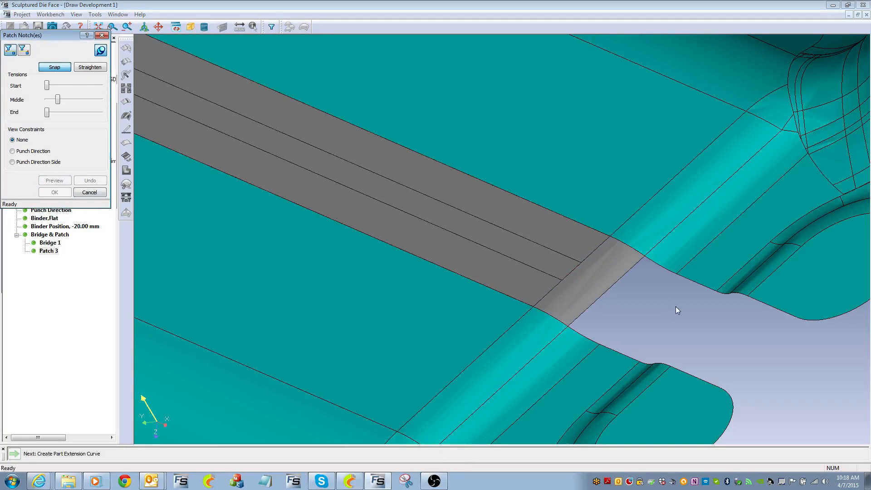
left_click(597, 347)
left_click(67, 192)
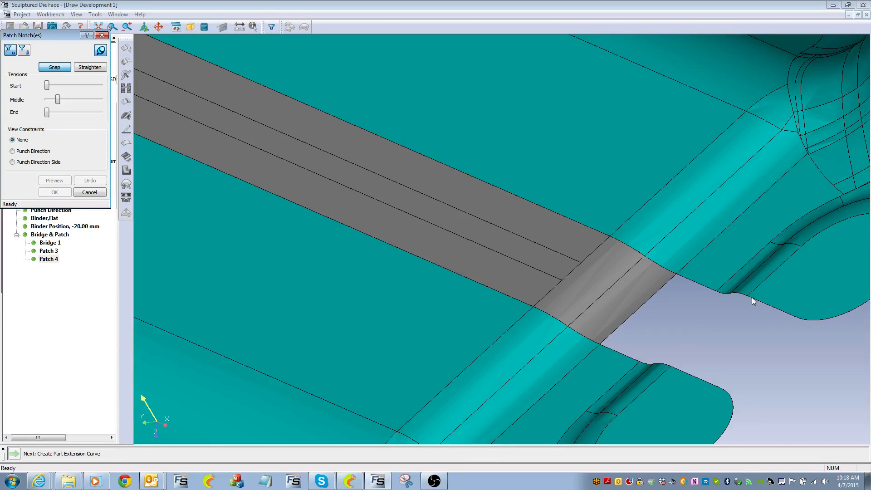
left_click(794, 317)
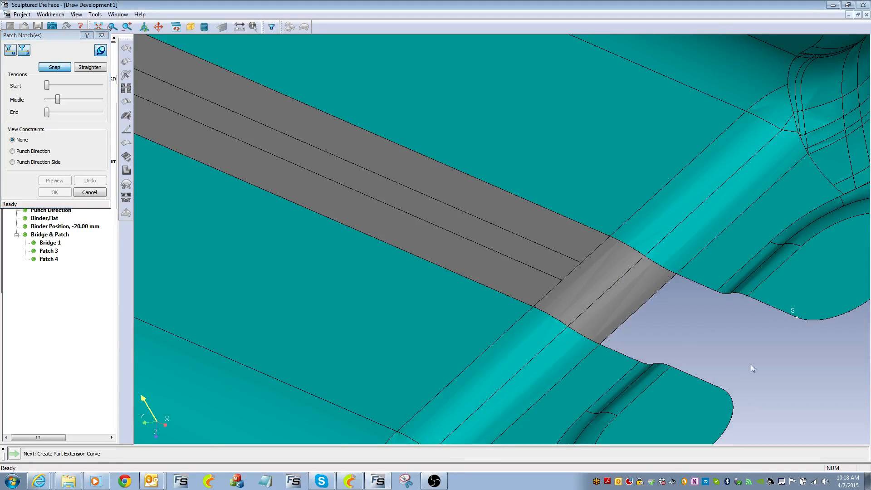
left_click(722, 387)
left_click(66, 181)
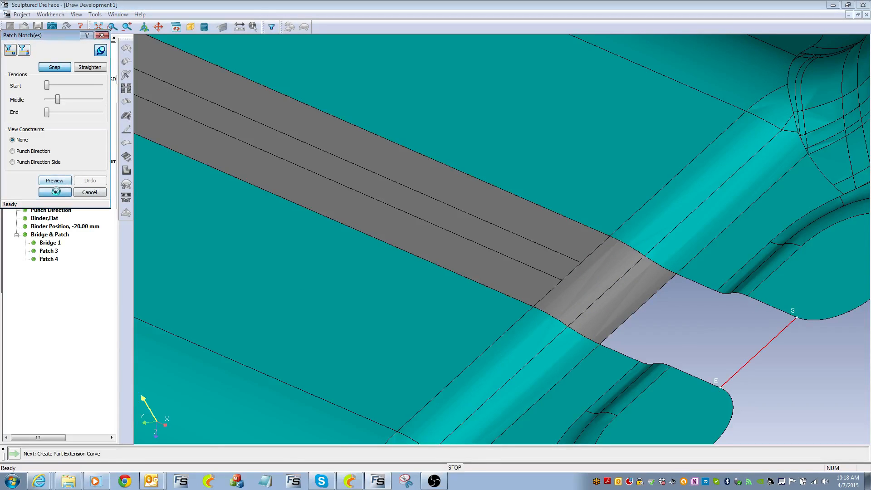
Fill the notch at the bridge's other end with Patches 6, 7 and 8
middle_click_drag(695, 302, 868, 179)
right_click_drag(868, 179, 870, 176)
right_click_drag(592, 65, 530, 295)
right_click_drag(511, 157, 632, 2)
middle_click_drag(575, 83, 457, 144)
scroll(457, 144, "down", 3)
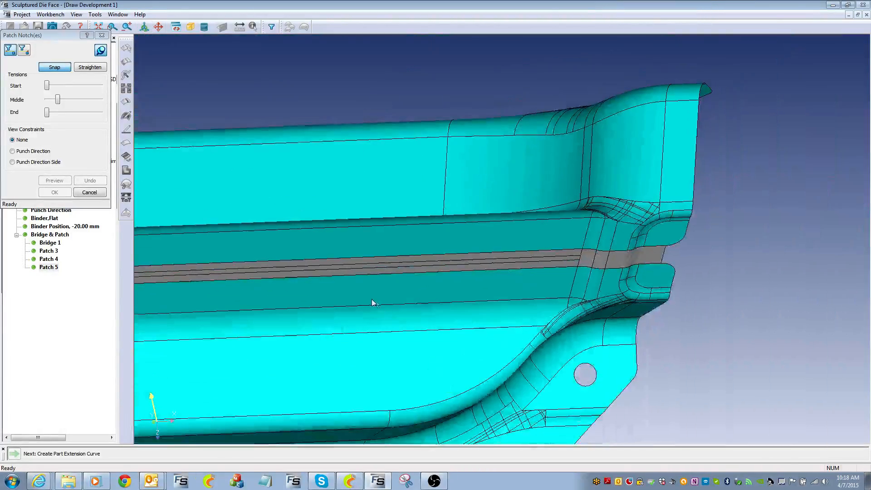
right_click_drag(373, 301, 826, 241)
right_click_drag(254, 224, 862, 216)
right_click_drag(155, 224, 649, 200)
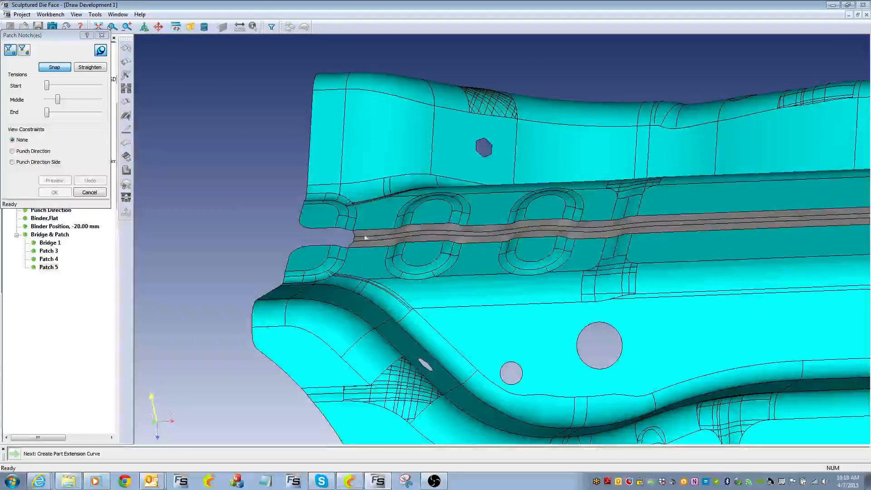
right_click_drag(359, 315, 464, 346)
middle_click_drag(468, 339, 408, 257)
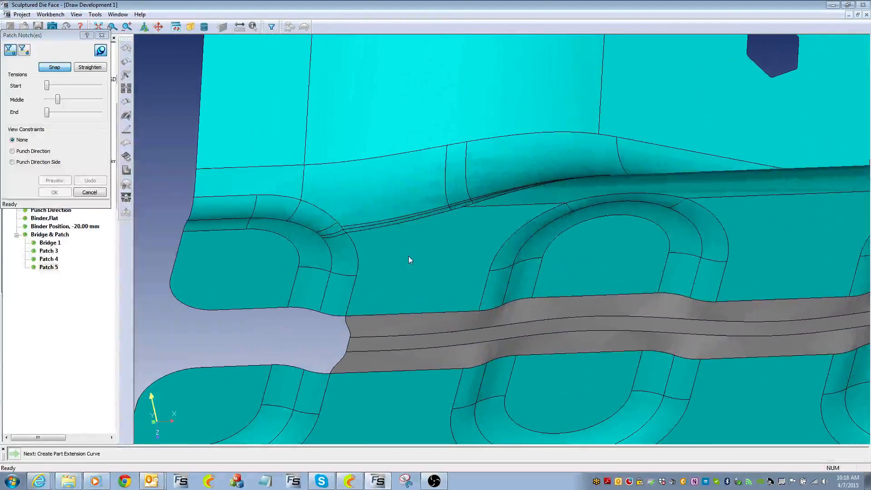
left_click(320, 312)
left_click(304, 369)
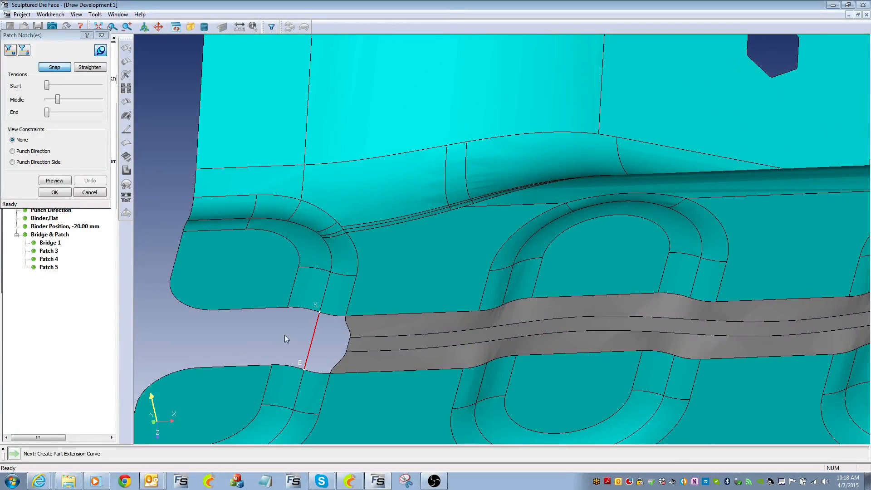
left_click(67, 193)
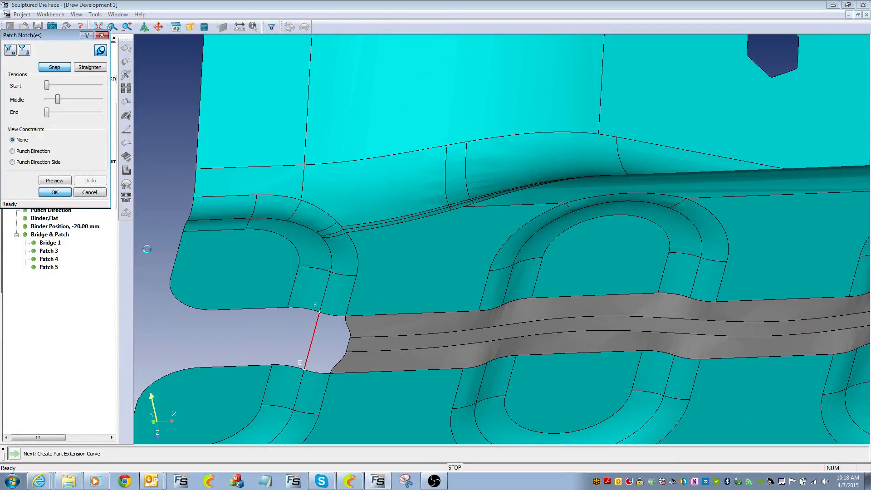
left_click(287, 308)
left_click(273, 364)
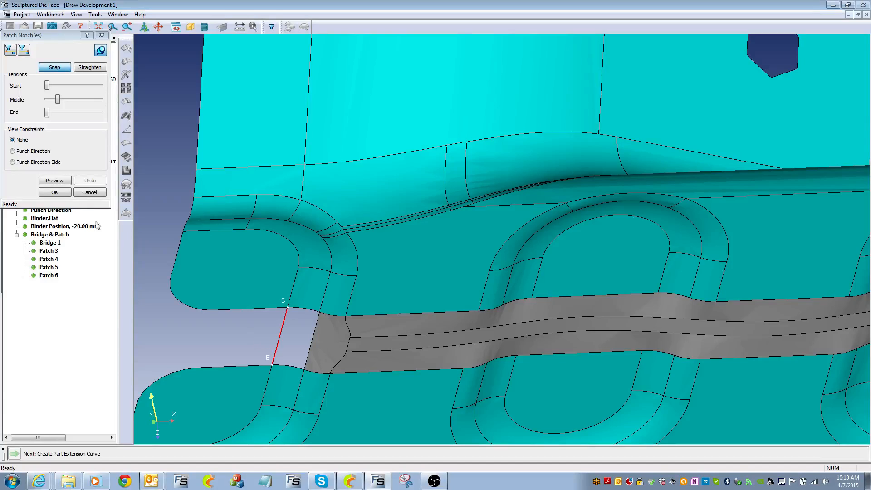
left_click(54, 192)
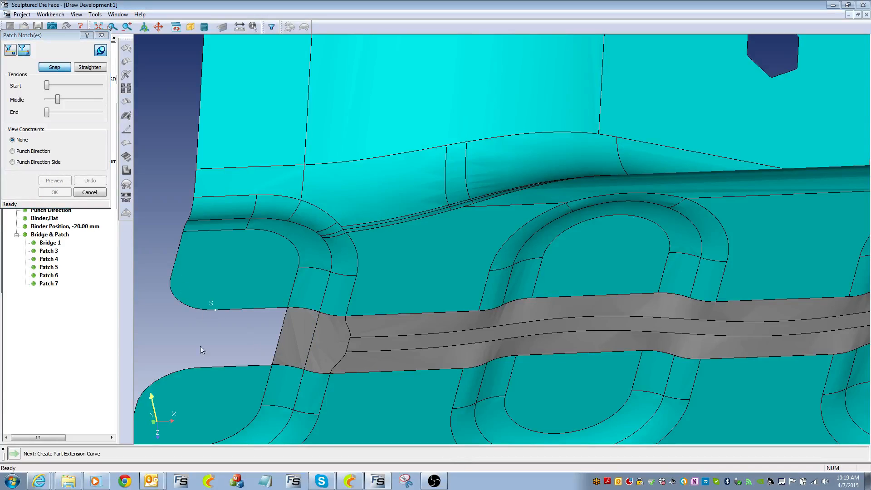
left_click(200, 366)
left_click(67, 192)
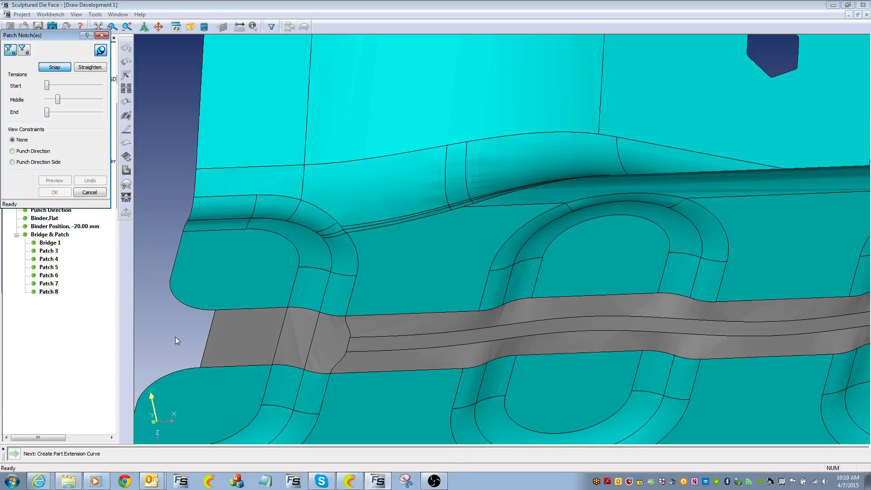
Review the new patches from a rotated view, then cancel the Patch Notch(es) dialog
middle_click_drag(410, 181, 438, 136)
middle_click_drag(439, 136, 449, 452, "ctrl")
middle_click_drag(451, 236, 463, 406, "ctrl")
middle_click_drag(449, 196, 440, 362, "ctrl")
middle_click_drag(657, 310, 323, 163)
middle_click_drag(533, 182, 526, 208, "ctrl")
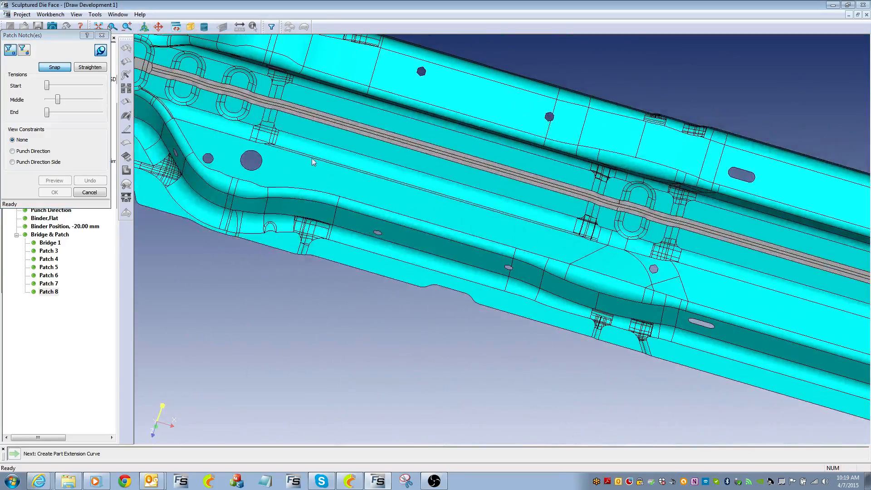
middle_click_drag(313, 162, 362, 156)
left_click(89, 192)
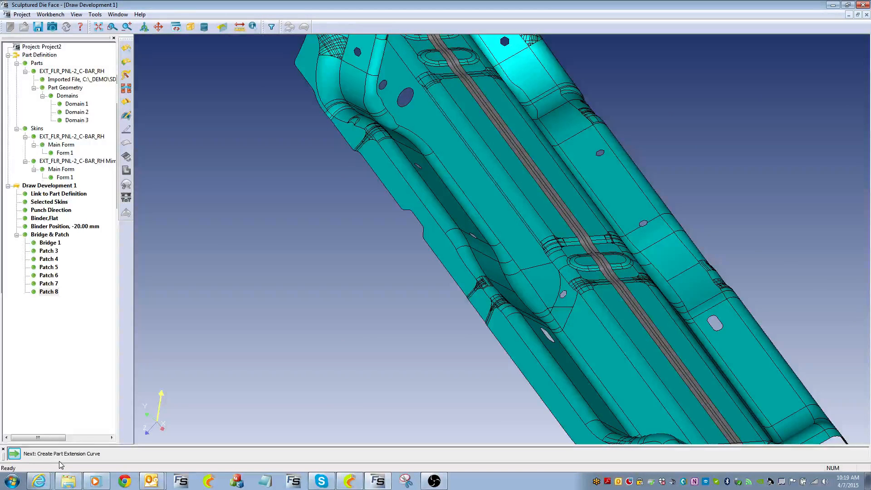
Create the Part Extension Curve with 10 mm boundary offset, 13.5 mm punch radius, 100% smoothness and 0 convexity
left_click(14, 453)
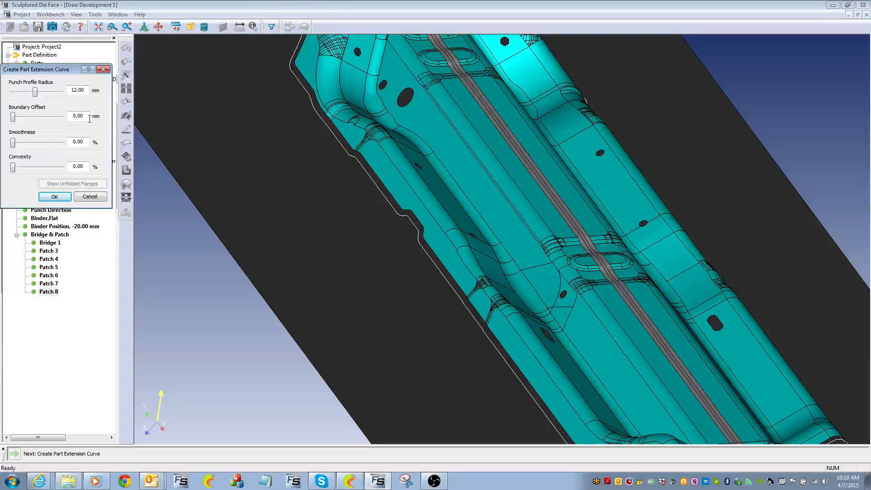
left_click_drag(87, 118, 46, 118)
type("10")
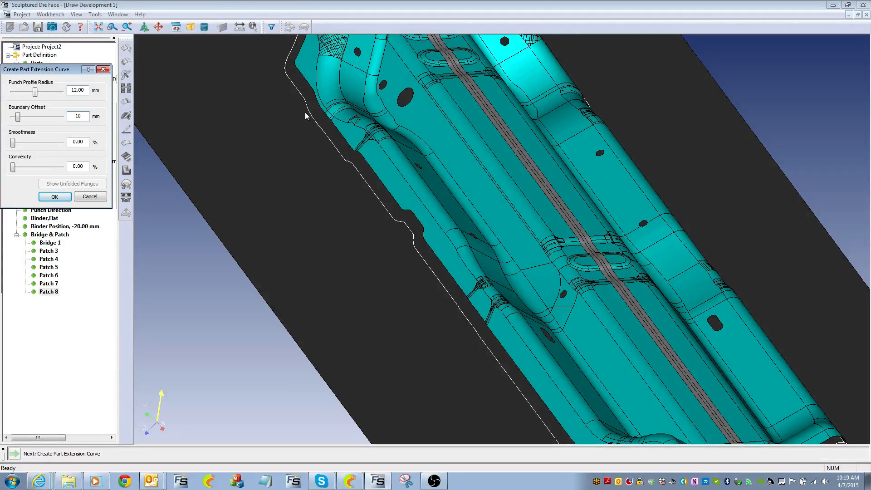
double_click(84, 91)
type("13.5")
mouse_move(382, 160)
middle_mouse_down()
mouse_move(354, 150)
mouse_move(376, 156)
mouse_move(373, 183)
mouse_move(369, 165)
middle_mouse_up()
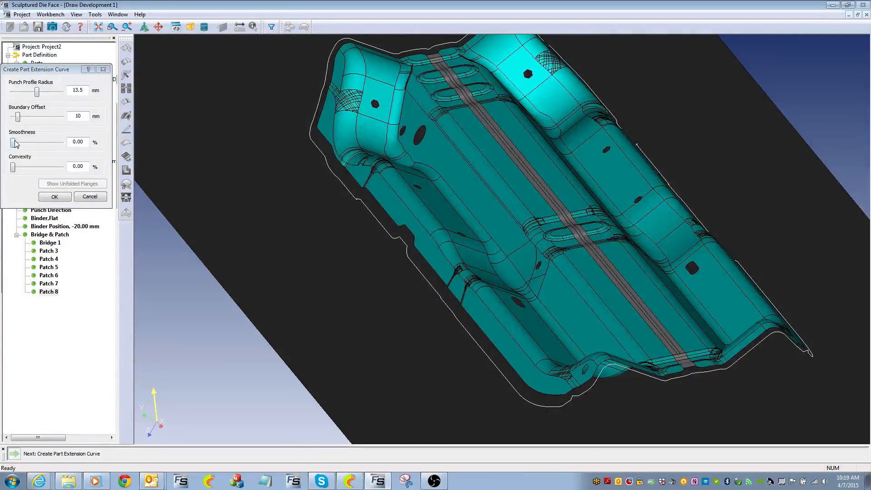
left_click_drag(13, 142, 64, 157)
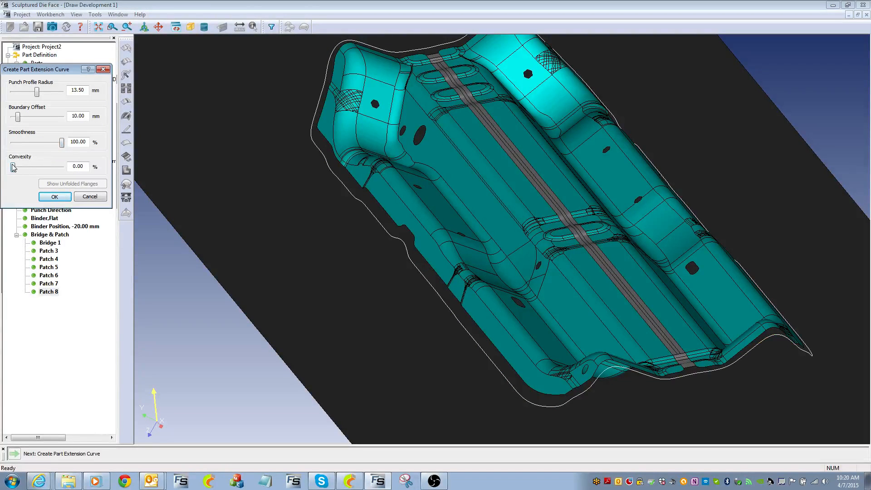
mouse_move(14, 167)
left_mouse_down()
mouse_move(59, 169)
mouse_move(13, 168)
left_mouse_up()
scroll(377, 314, "up", 8)
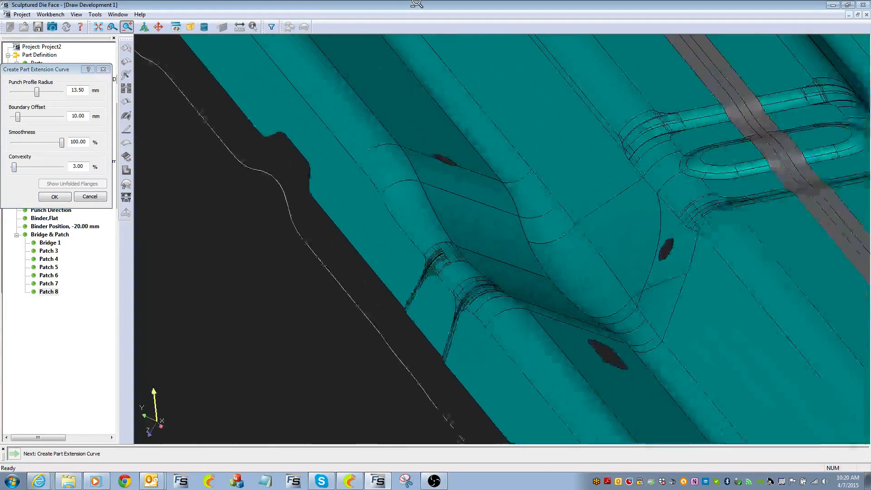
middle_click_drag(358, 220, 346, 203)
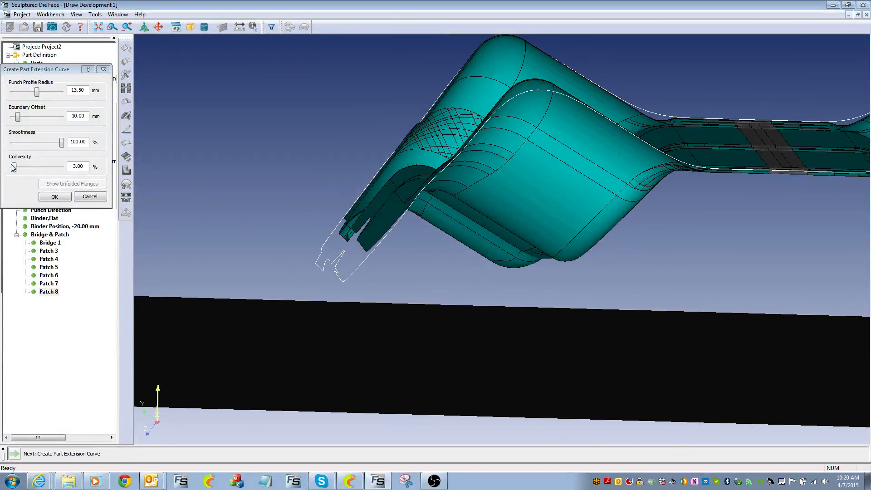
mouse_move(14, 167)
left_mouse_down()
mouse_move(70, 172)
mouse_move(2, 176)
left_mouse_up()
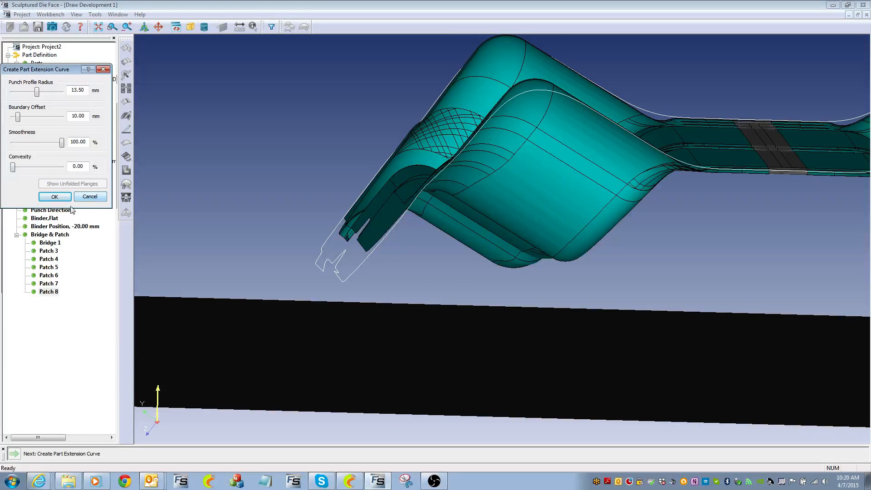
left_click(57, 197)
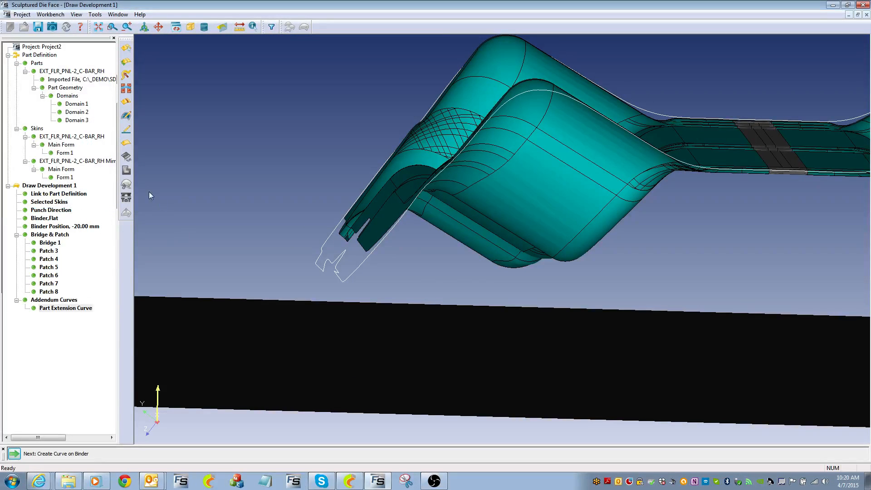
Start the Curve on Binder and view the part along the punch direction
left_click(14, 453)
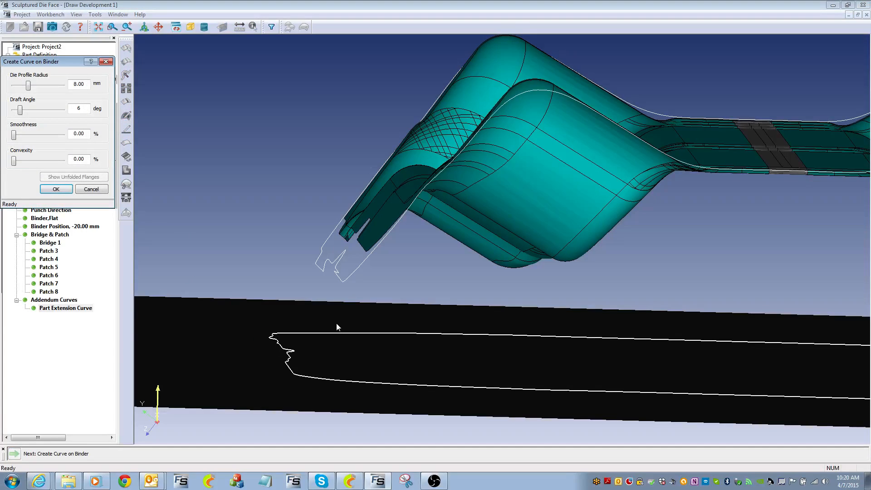
left_click(190, 28)
left_click(203, 43)
left_click(191, 29)
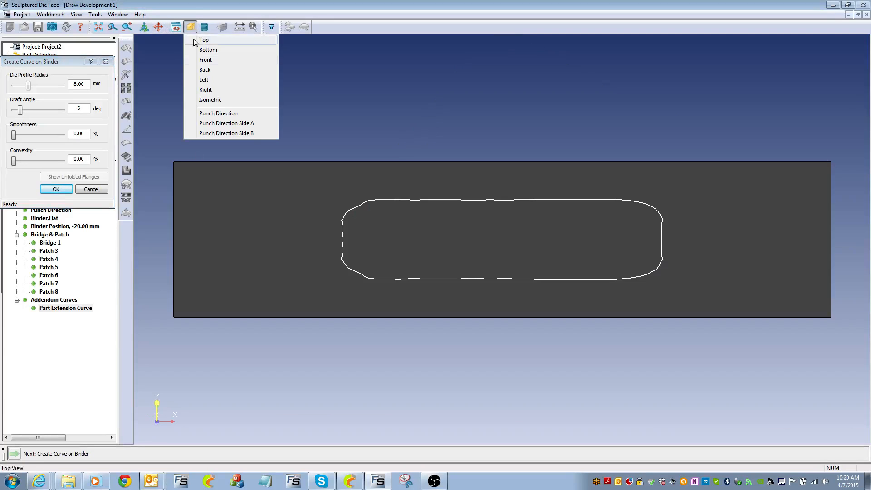
left_click(218, 117)
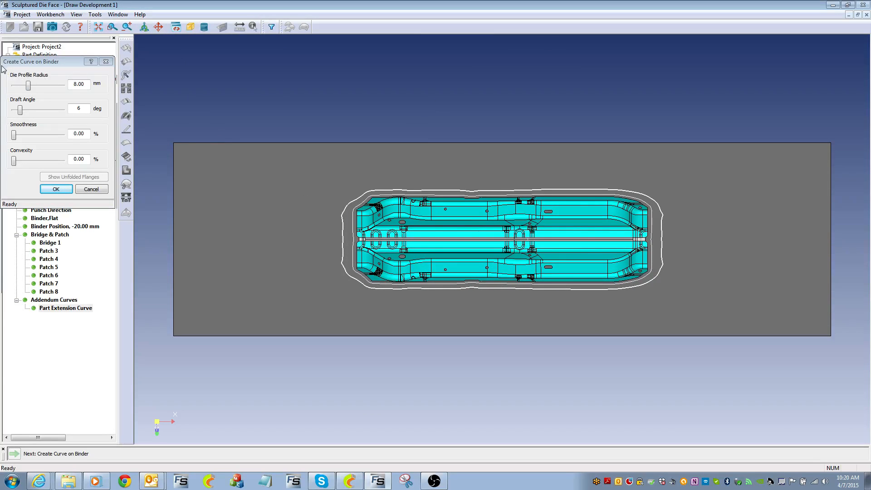
Set 10° draft angle, 100% smoothness and 100% convexity, and confirm the binder curve
left_click(22, 112)
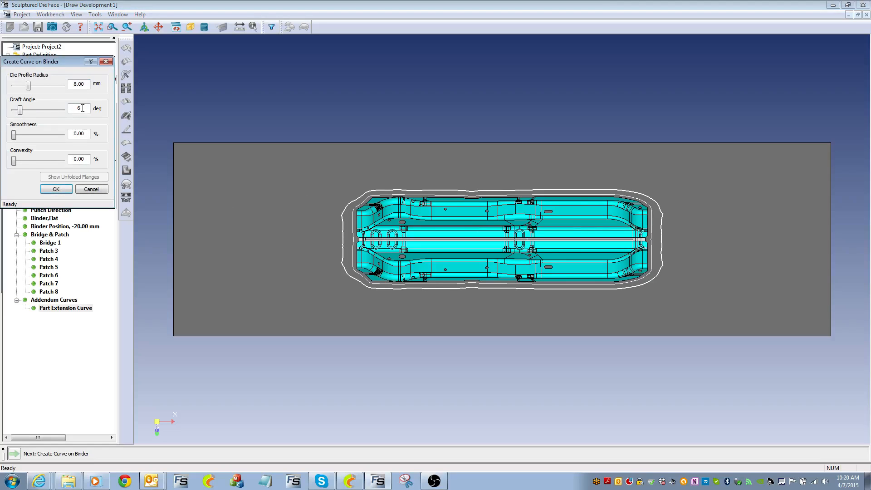
type("10")
key("Tab")
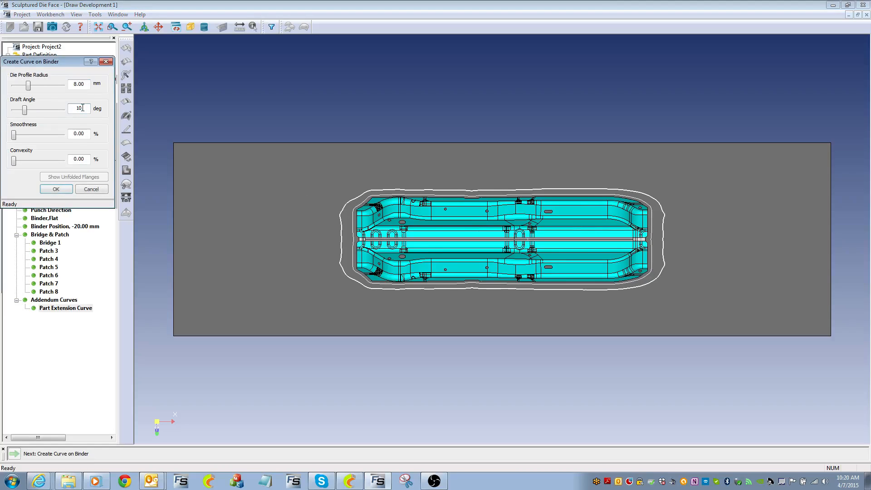
left_click_drag(14, 137, 63, 139)
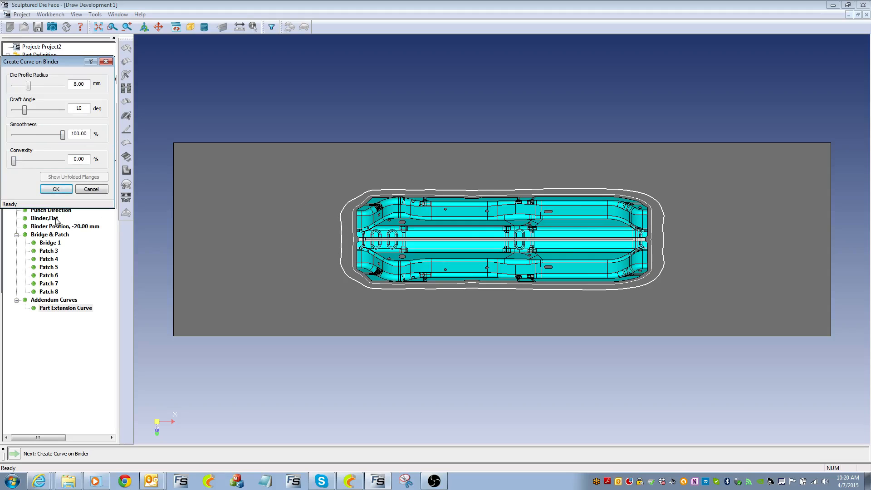
left_click_drag(14, 166, 80, 170)
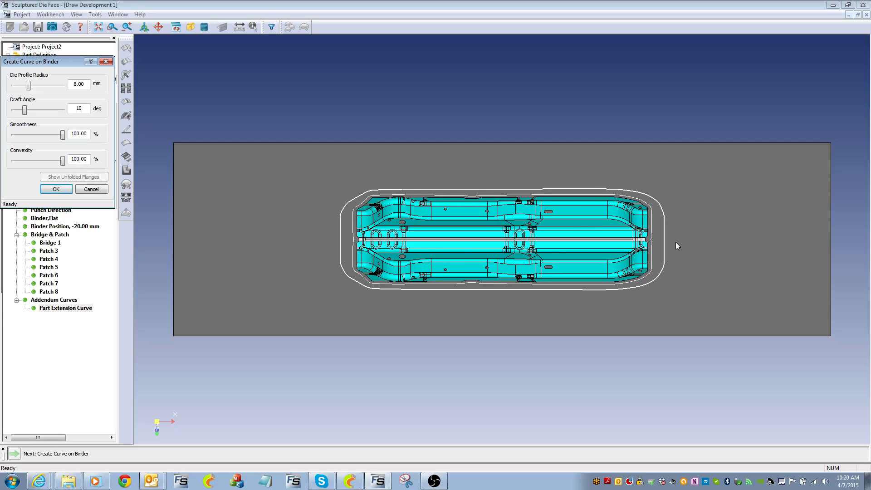
left_click(69, 192)
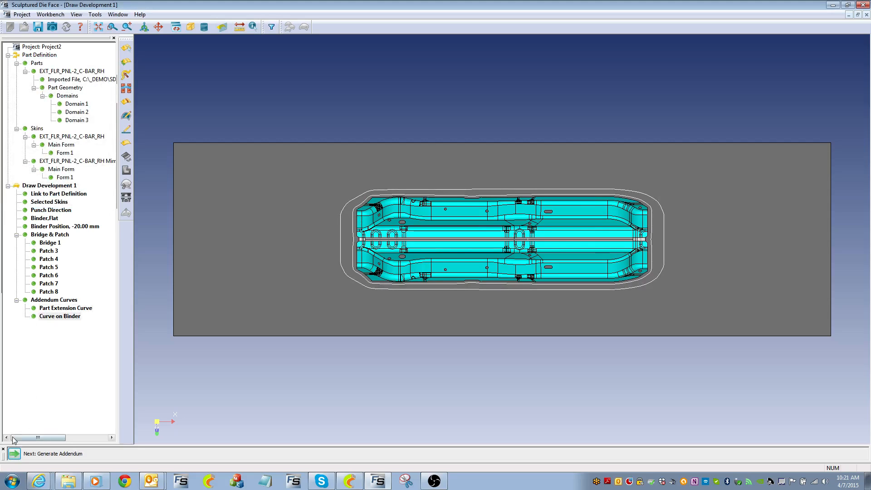
Generate the addendum and orbit, pan and zoom to inspect it around the panel pair
left_click(14, 455)
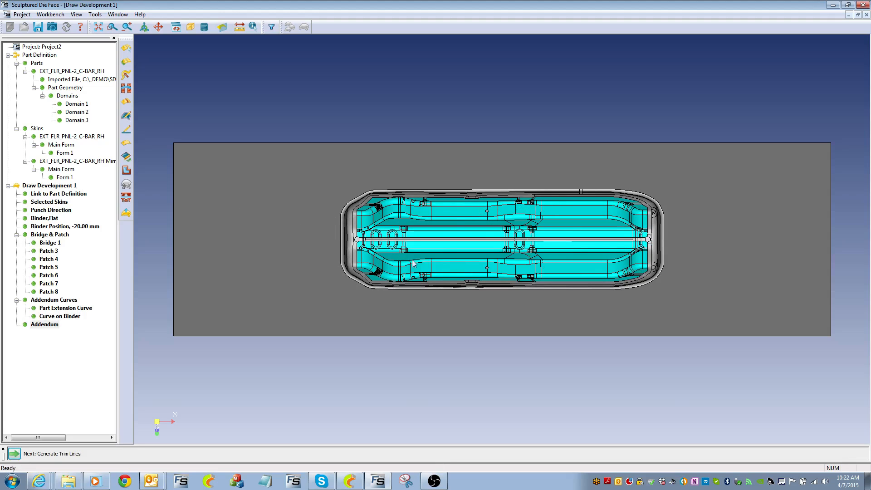
middle_click_drag(432, 254, 250, 75)
middle_click_drag(265, 228, 311, 247)
middle_click_drag(250, 416, 348, 221)
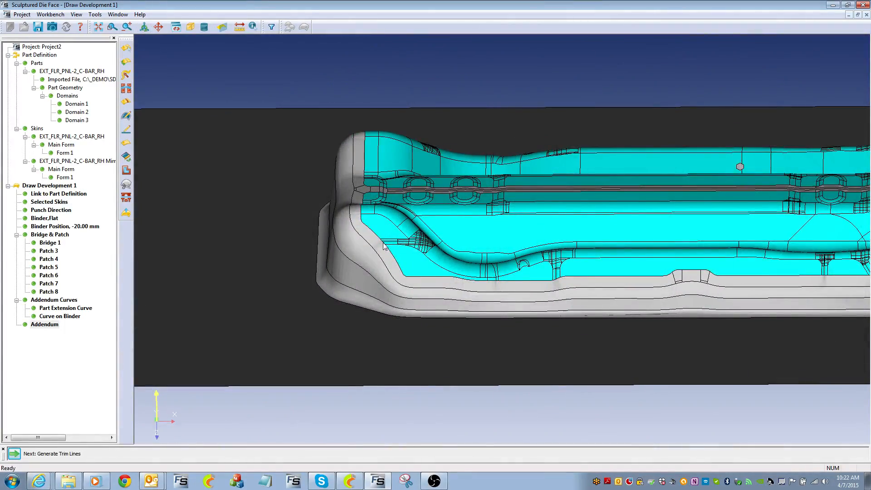
middle_click_drag(368, 222, 424, 238)
middle_click_drag(476, 191, 379, 166)
scroll(507, 186, "down", 1)
scroll(508, 185, "down", 4)
middle_click_drag(589, 260, 566, 265)
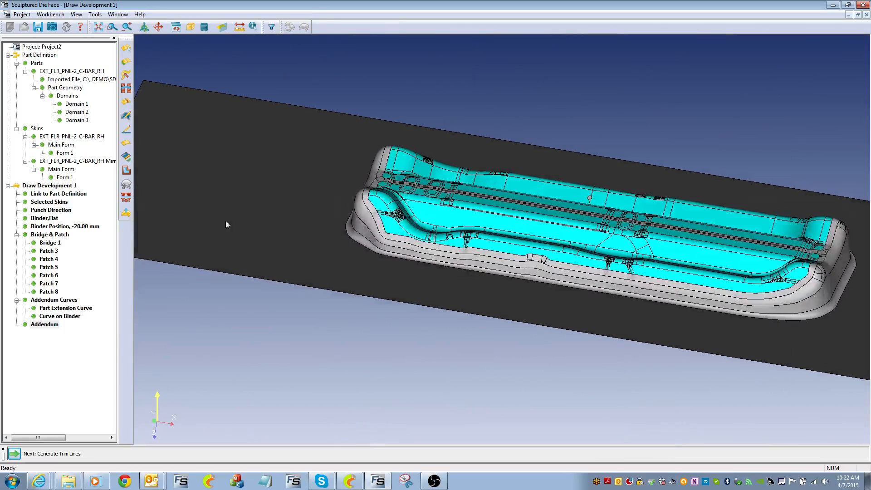
Generate the Die, Punch and Blank Holder tooling and view the punch and blank holder individually
left_click(131, 197)
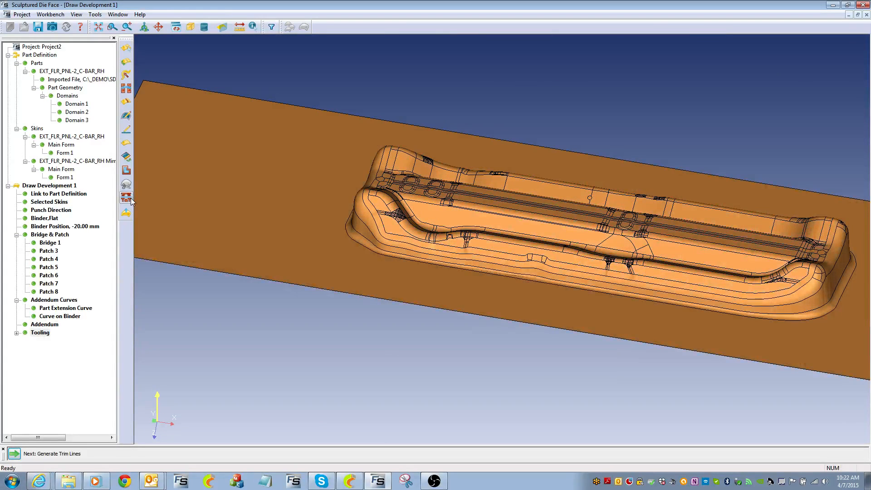
left_click(16, 333)
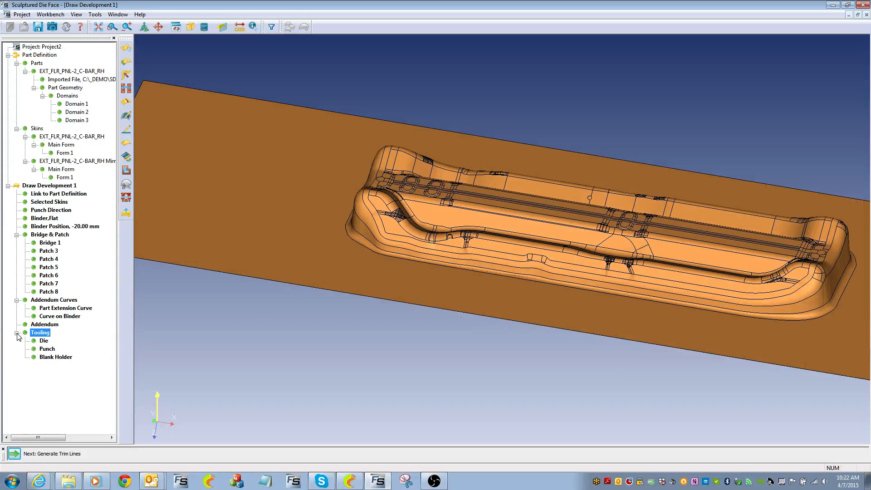
left_click(46, 349)
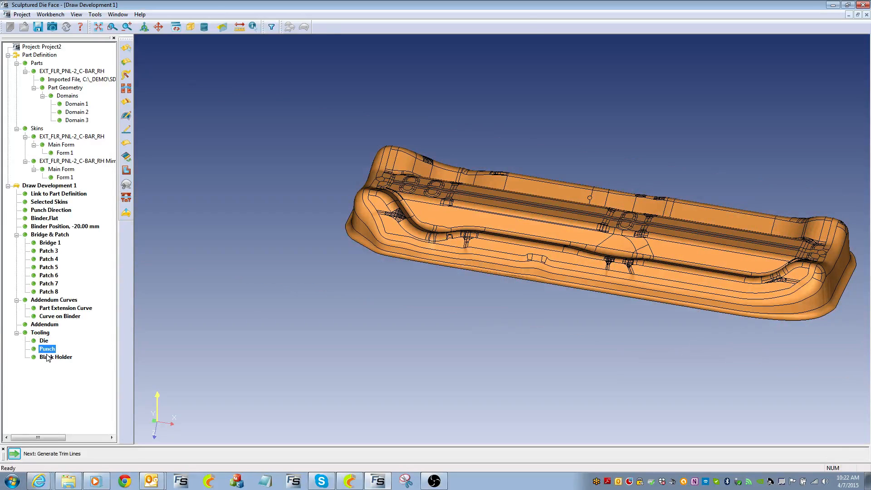
left_click(49, 358)
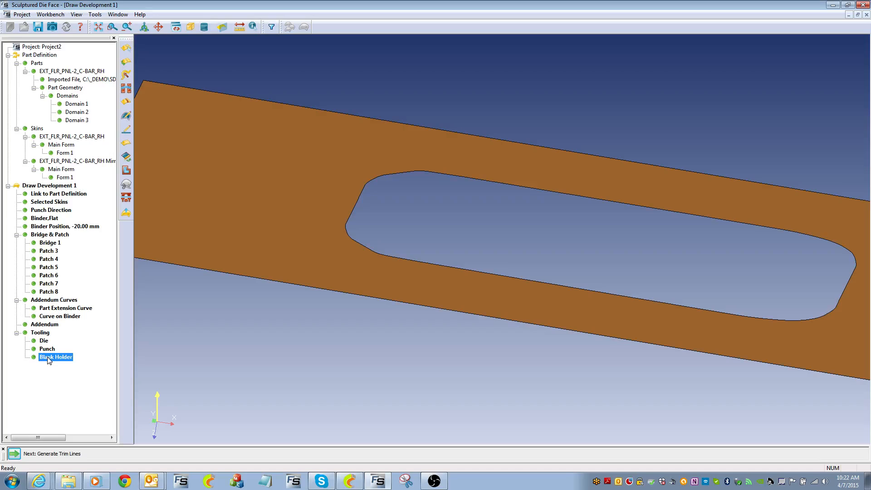
left_click(47, 349)
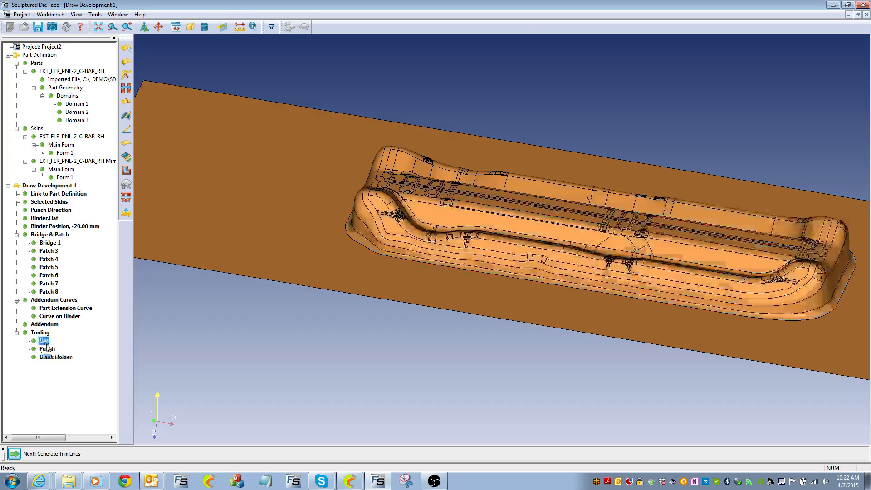
left_click(41, 333)
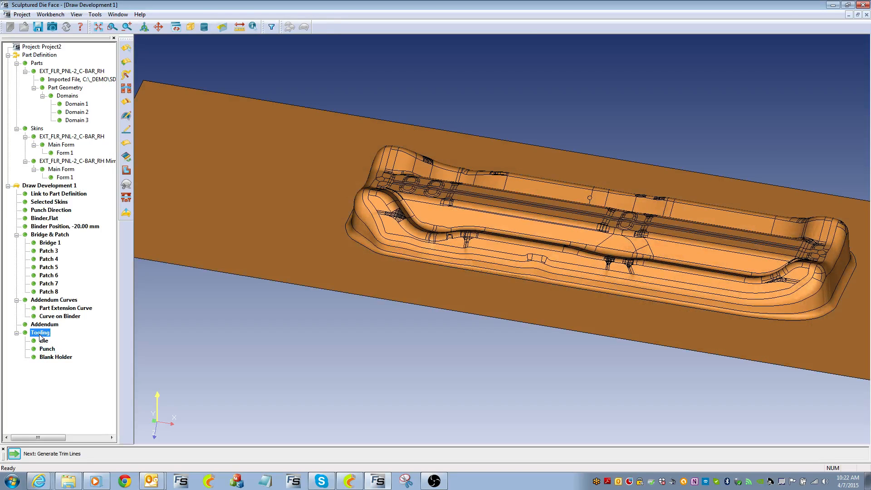
left_click(125, 214)
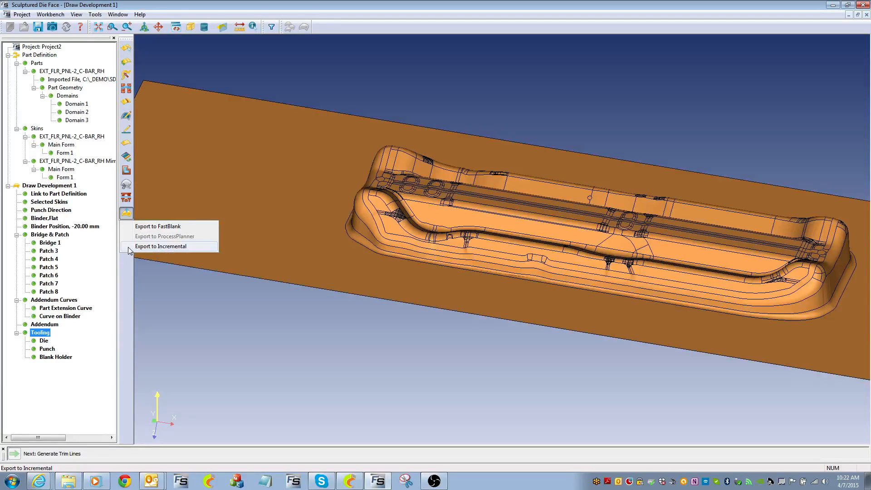
Export the tooling for Incremental as 'Project1 to FI.fsm' in _DEMO\SDF
left_click(164, 249)
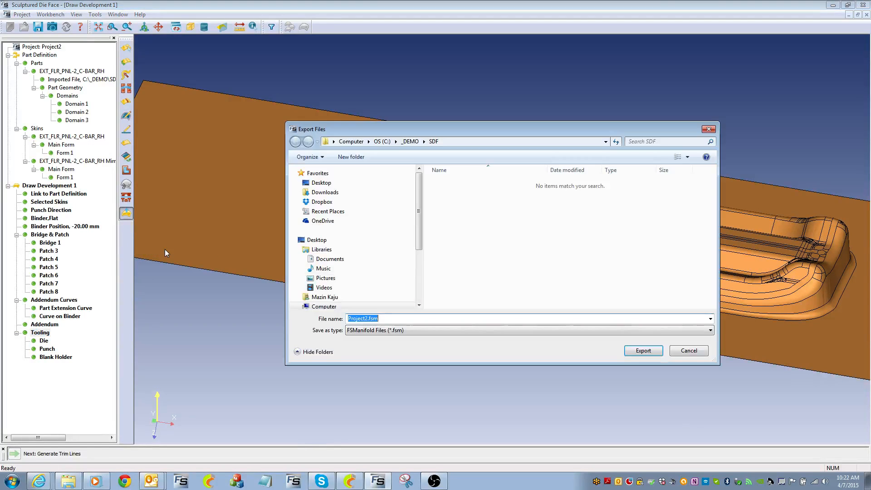
left_click(370, 318)
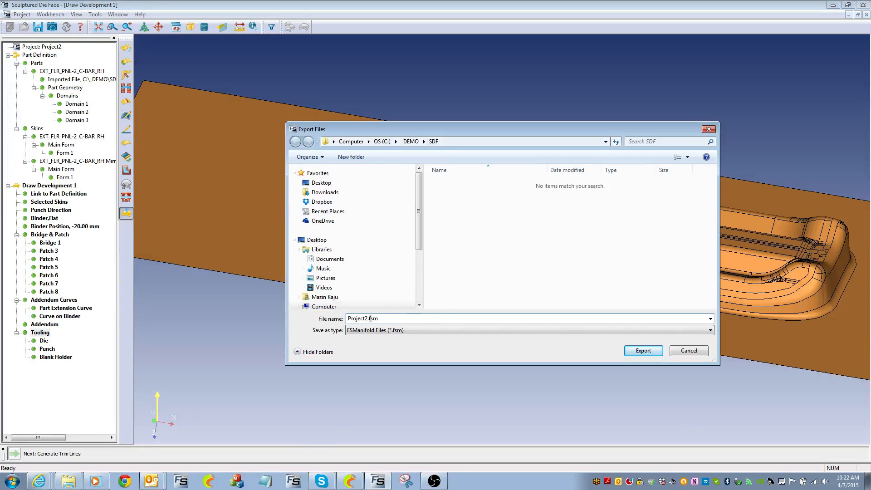
key("Delete")
type("1 to Fl")
left_click(643, 352)
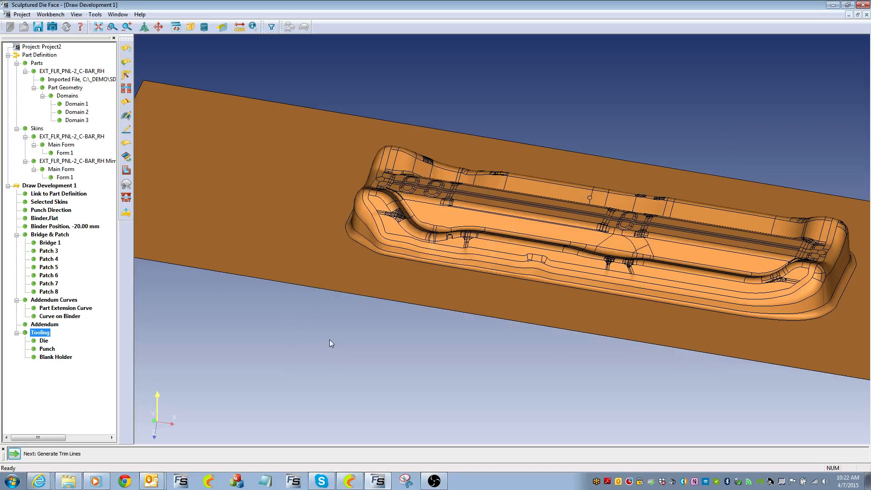